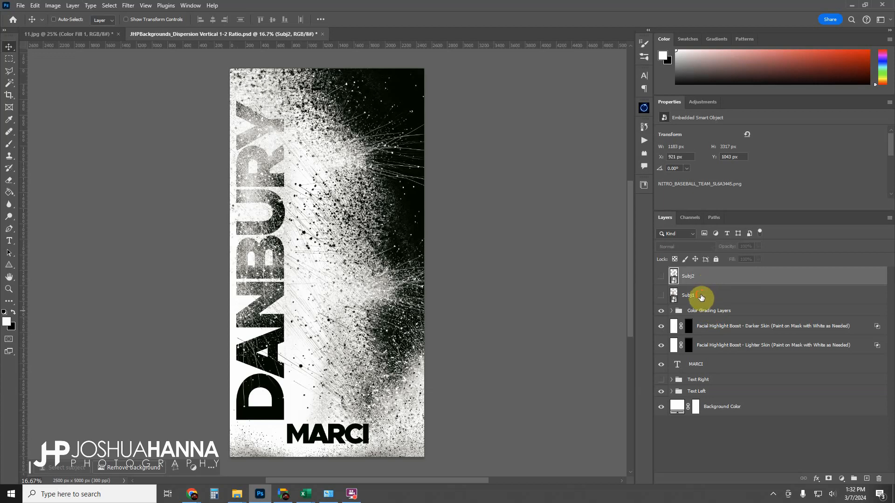
left_click(702, 297, "shift")
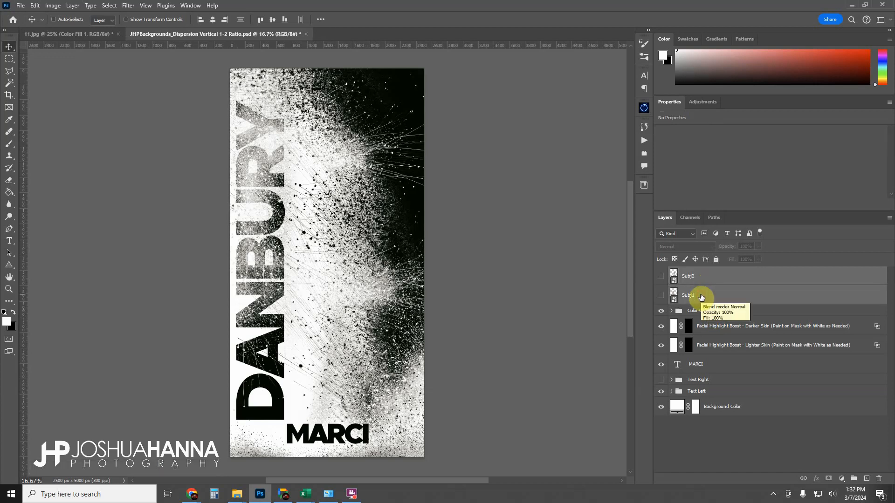
key("Delete")
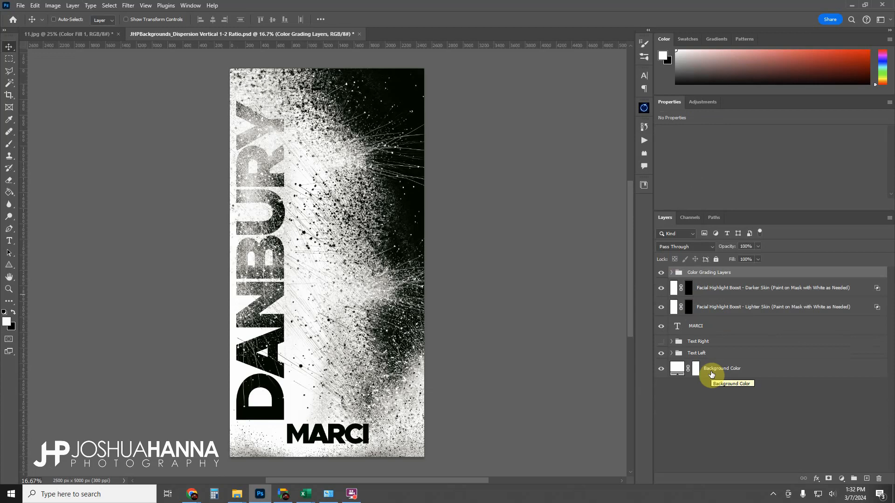
key("ctrl+z")
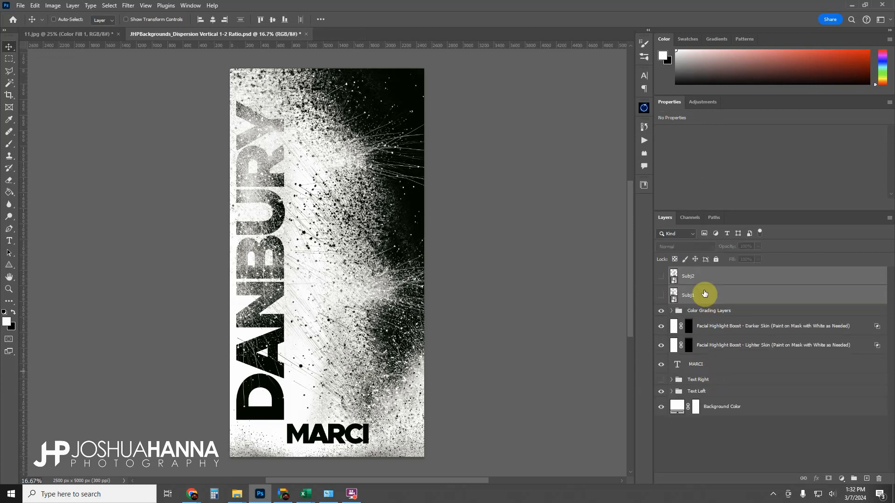
Inspect the color grade adjustment layers inside the Color Grading Layers group and the two Facial Highlight Boost layers.
left_click(701, 316)
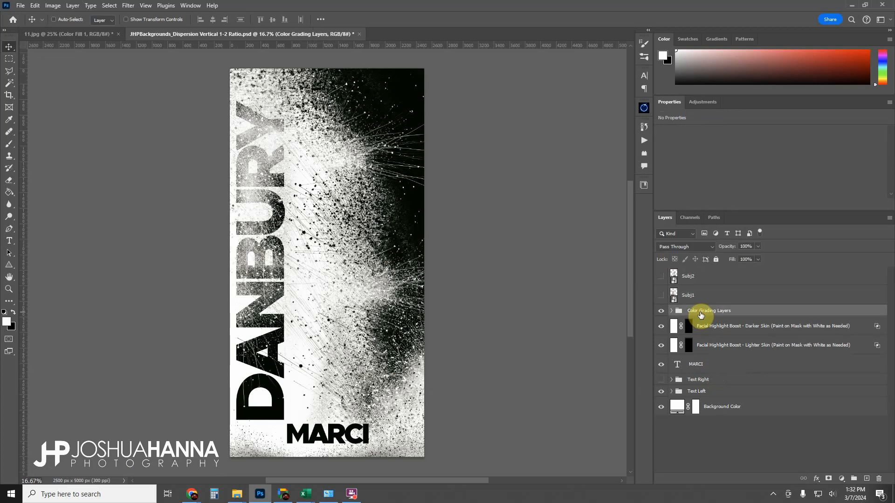
left_click(672, 311)
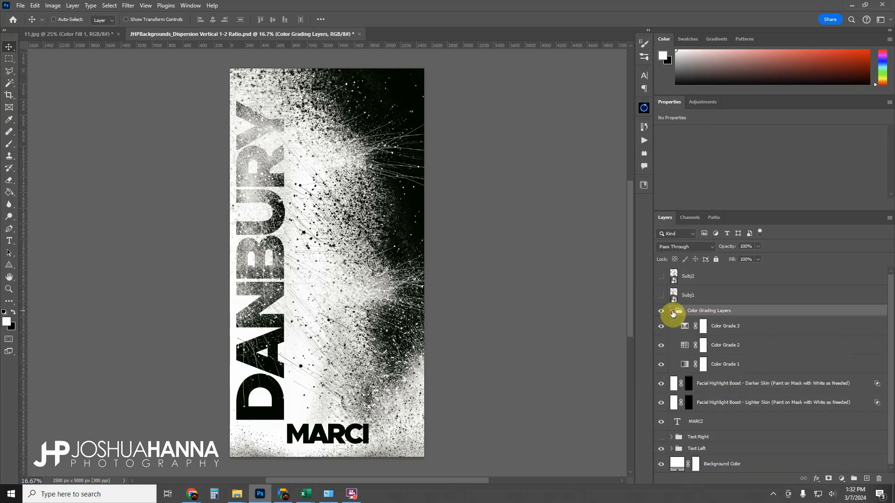
left_click(732, 329)
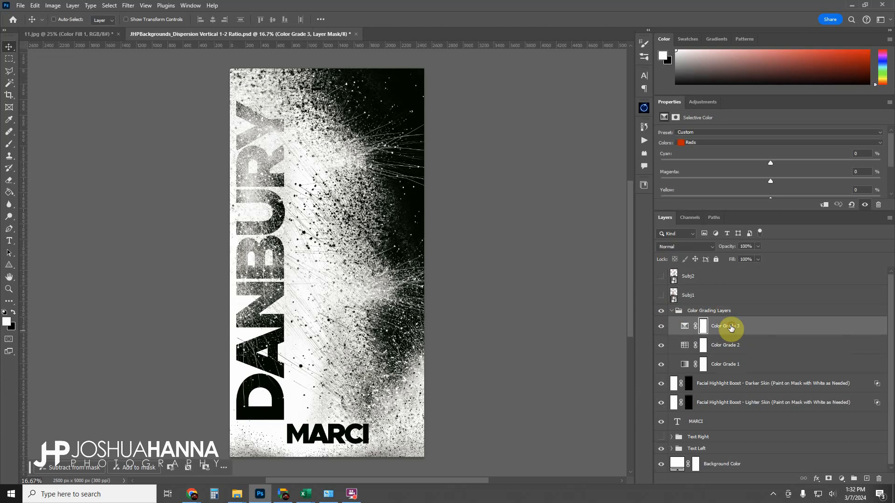
left_click(723, 345)
left_click(717, 366)
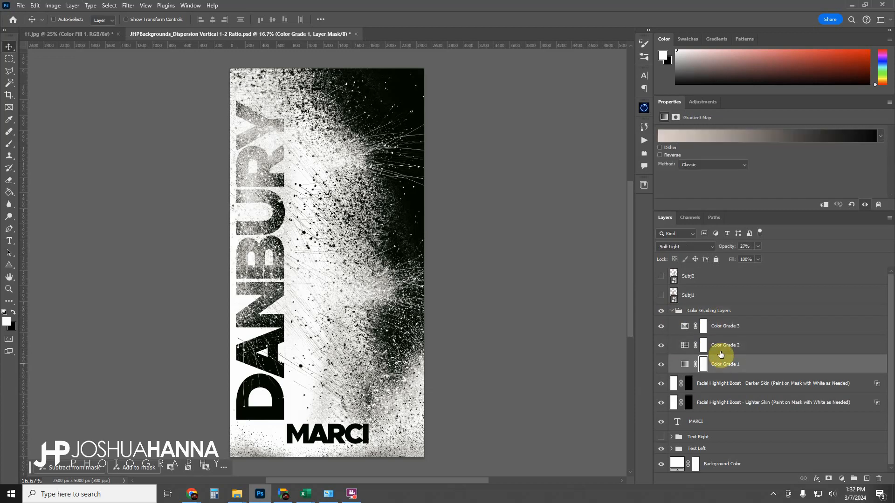
left_click(720, 345)
left_click(723, 329)
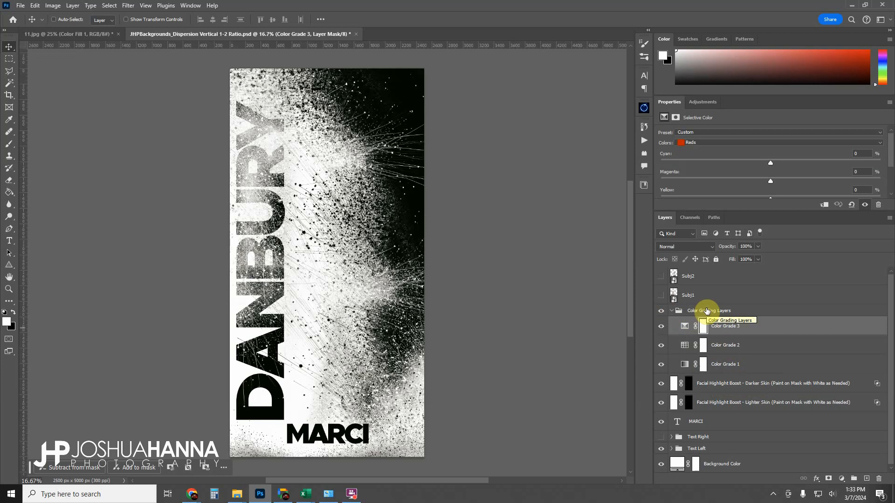
left_click(672, 311)
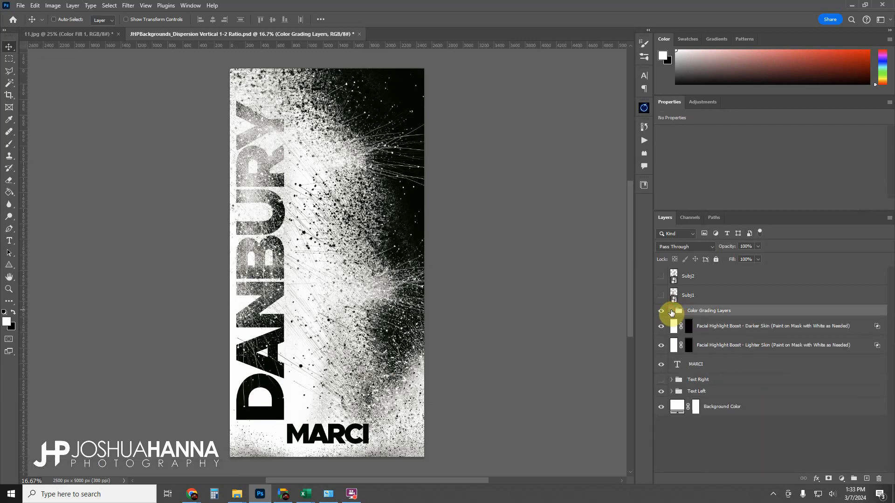
left_click(719, 327)
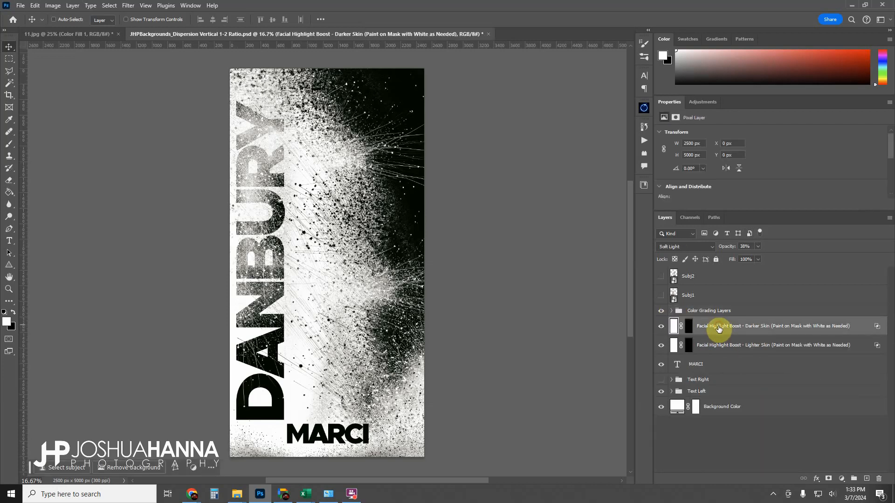
left_click(713, 345)
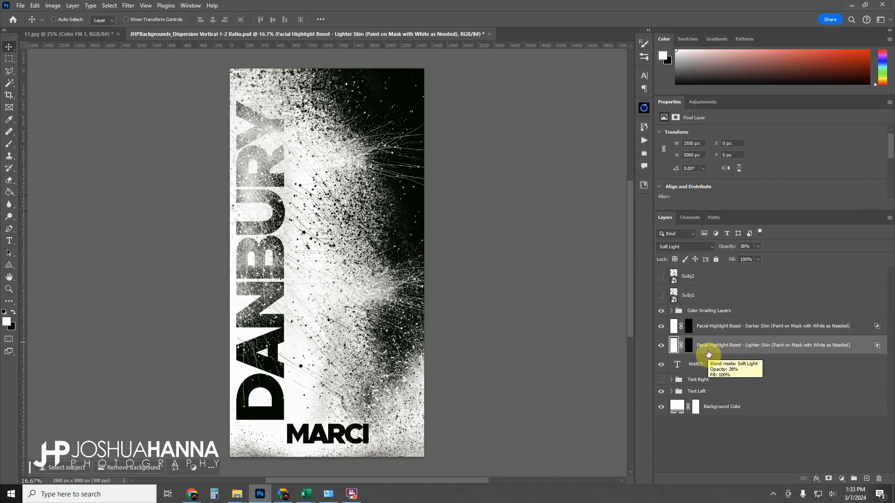
Replace the bottom name text on the poster with the subject's first name and commit the edit.
left_click(697, 367)
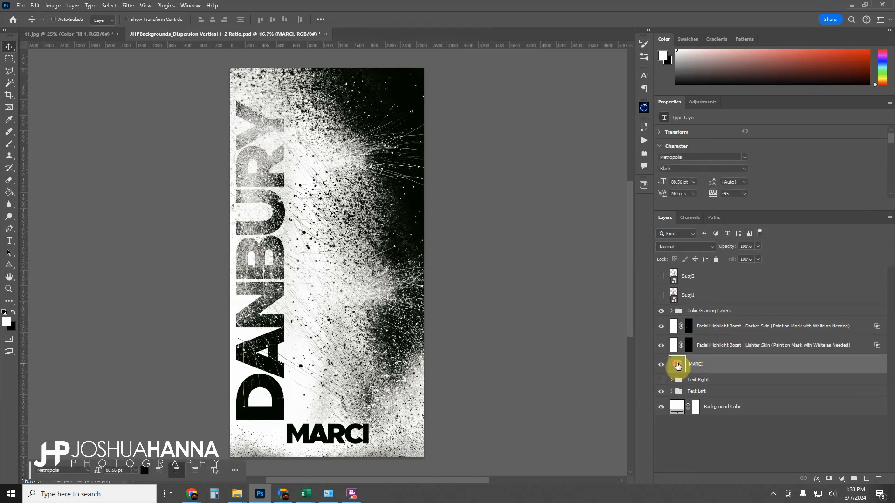
double_click(678, 366)
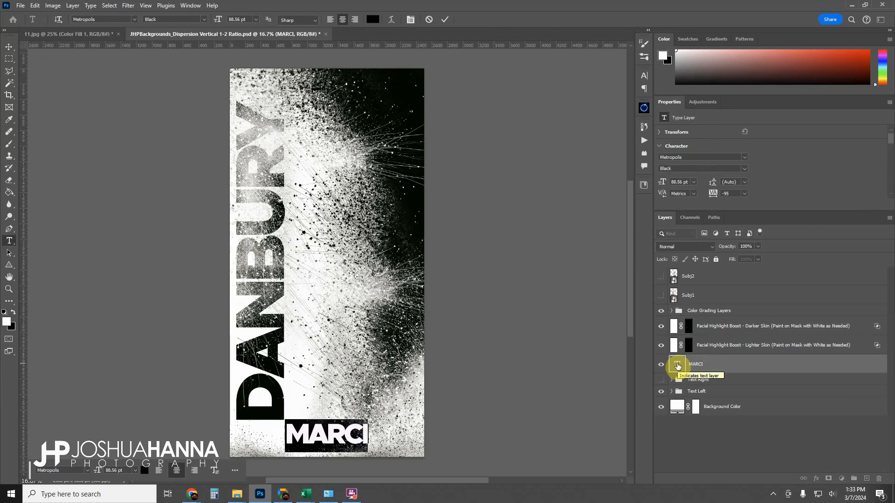
type("GARY")
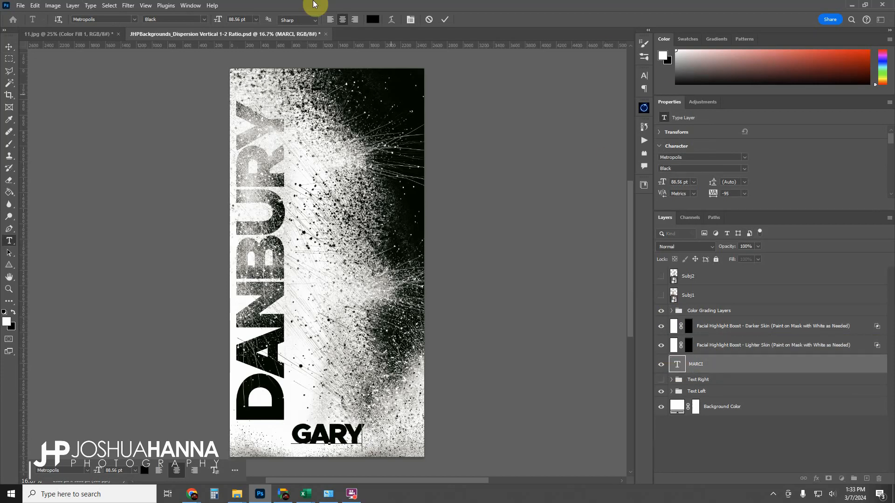
left_click(445, 20)
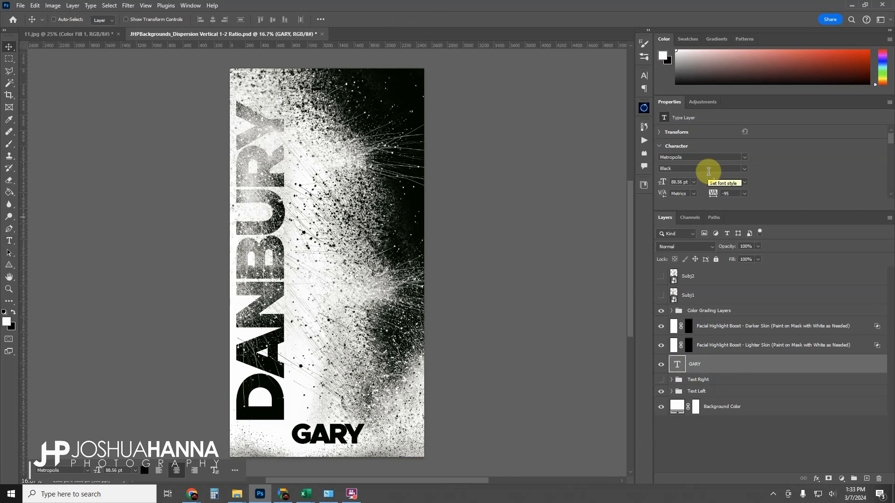
Compare the Text Left and Text Right layout groups by switching their visibility, ending with Text Left shown.
left_click(713, 380)
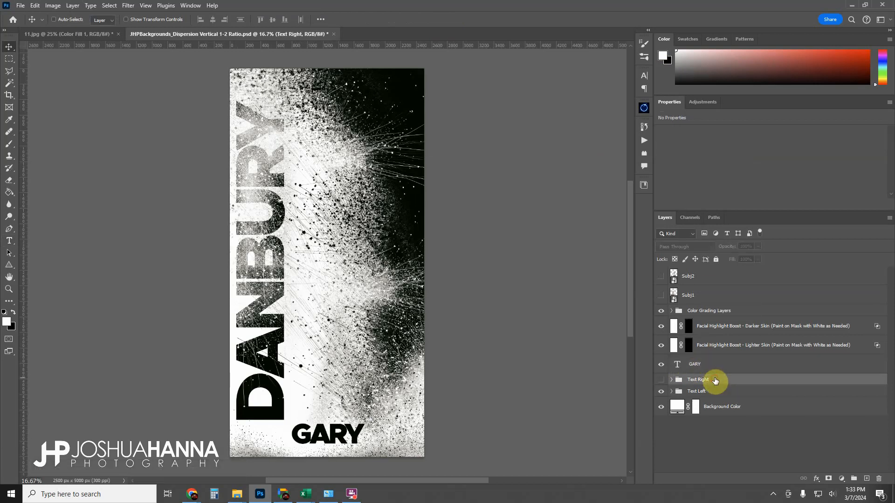
left_click(707, 391)
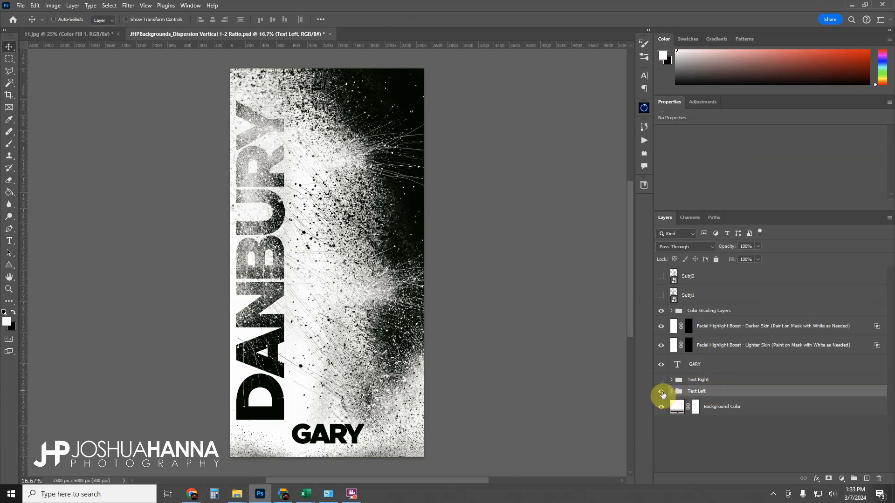
left_click(661, 392)
left_click(661, 380)
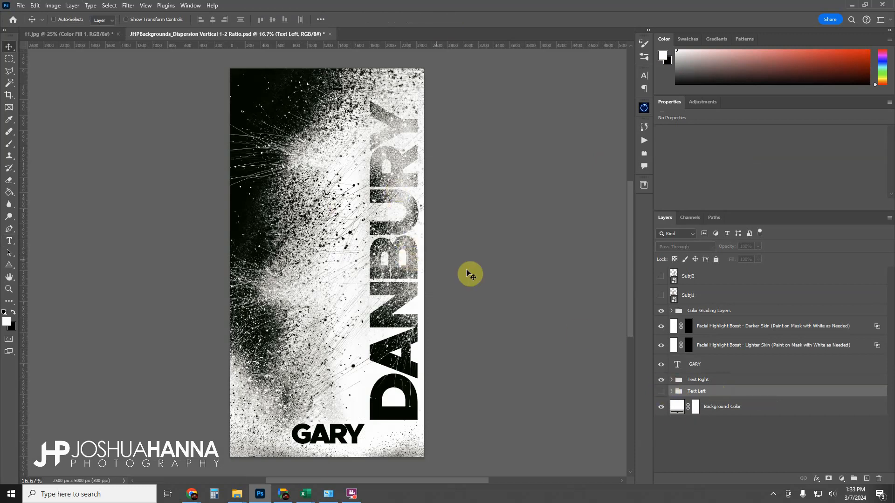
left_click(661, 380)
left_click(661, 392)
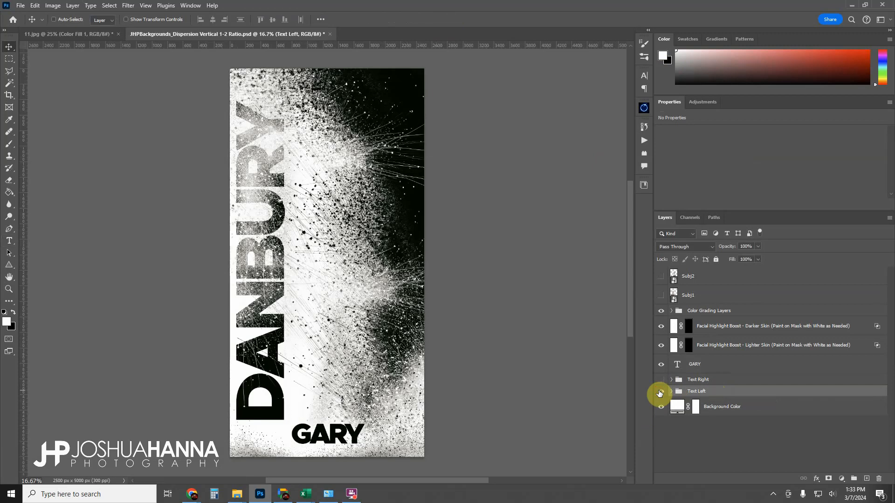
left_click(660, 392)
left_click(660, 380)
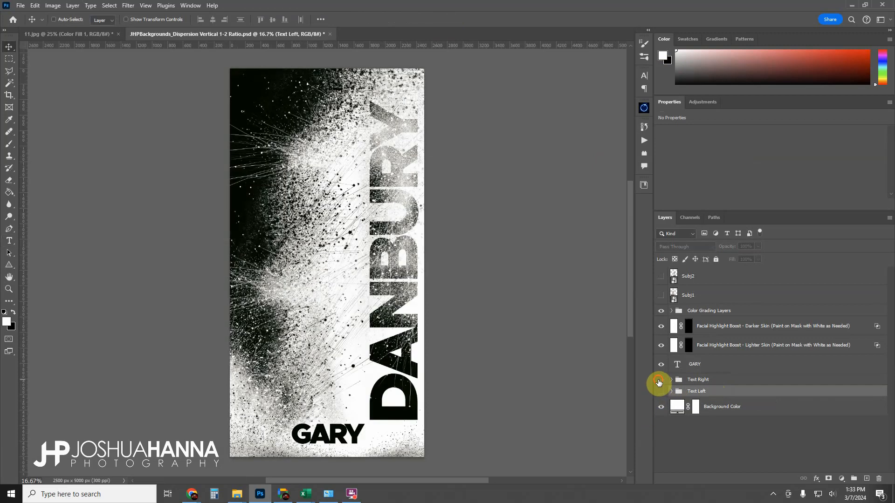
left_click(659, 380)
left_click(661, 392)
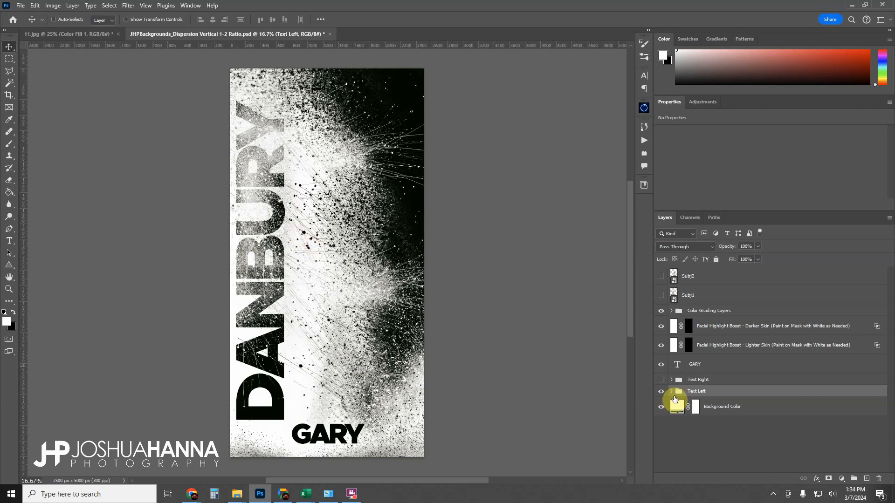
Explore the contents of the Text Left and Text Right groups, including the front and back subject folders.
left_click(671, 392)
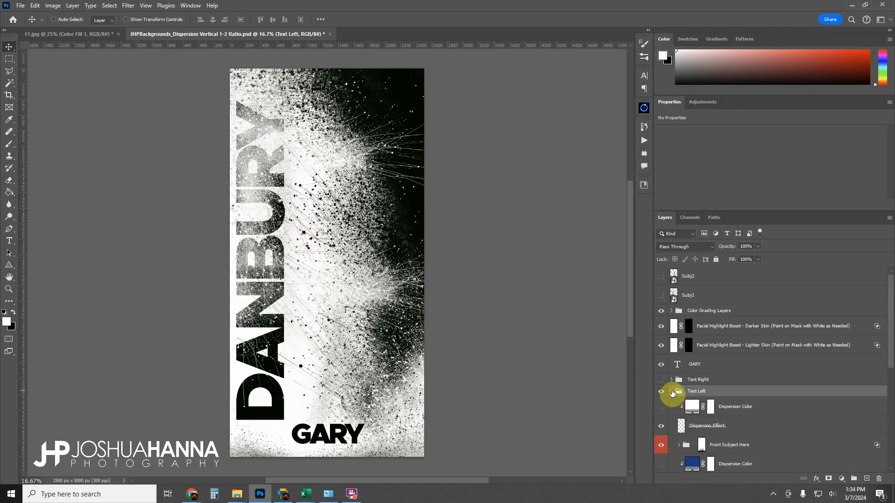
left_click(672, 392)
left_click(671, 392)
left_click(672, 392)
left_click(671, 379)
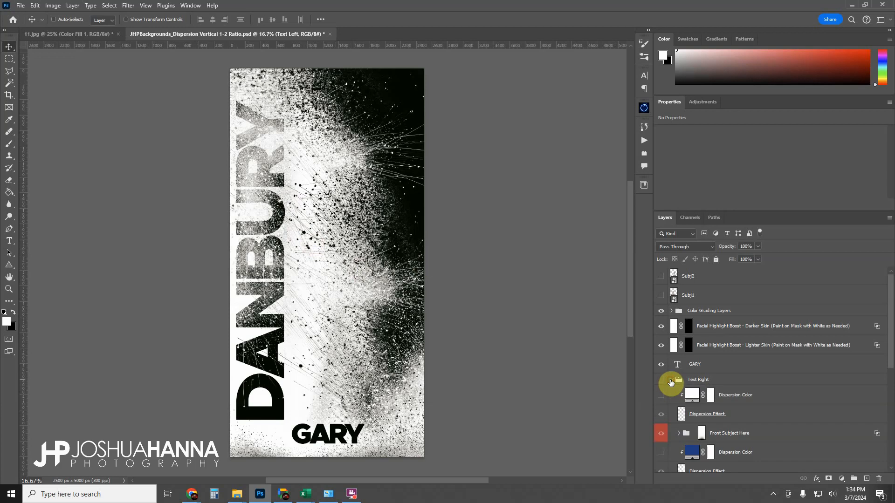
left_click(671, 379)
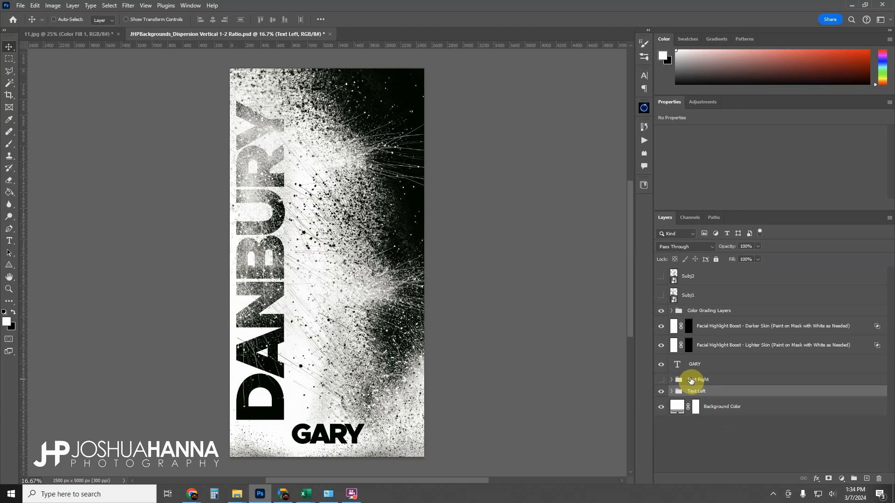
left_click(671, 391)
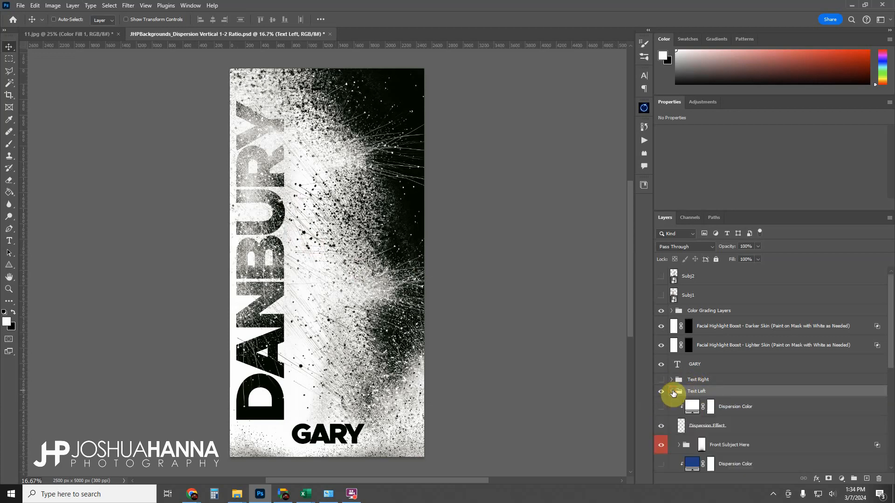
scroll(699, 383, "down", 6)
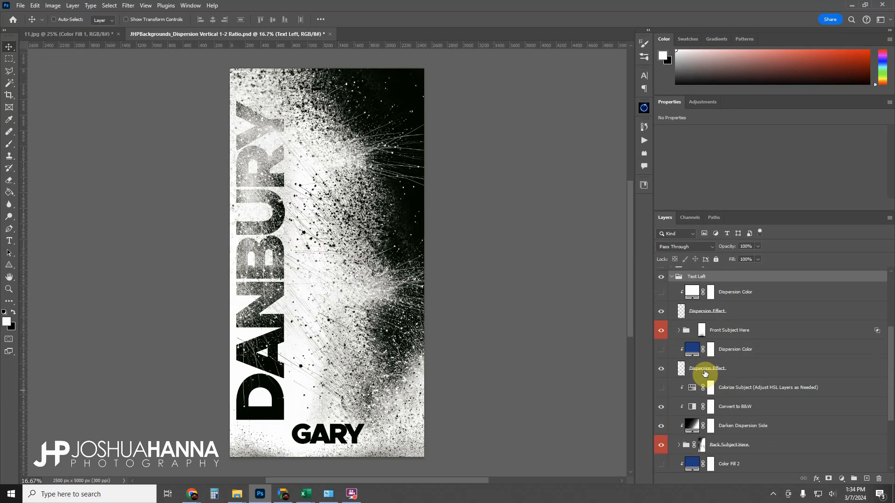
left_click(777, 330)
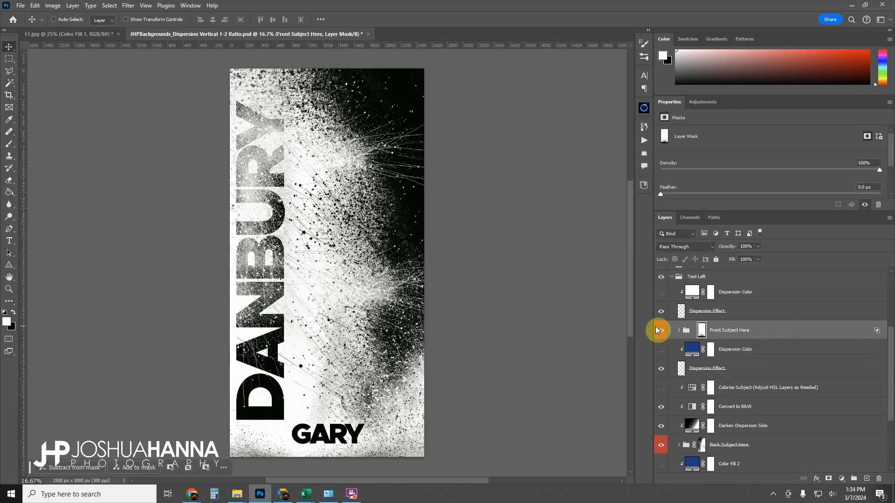
left_click(782, 448)
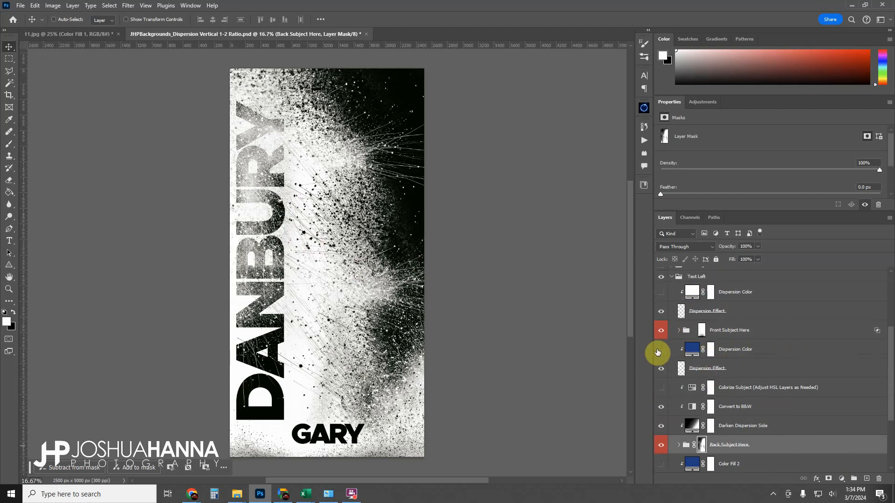
scroll(667, 335, "up", 1)
left_click(710, 298)
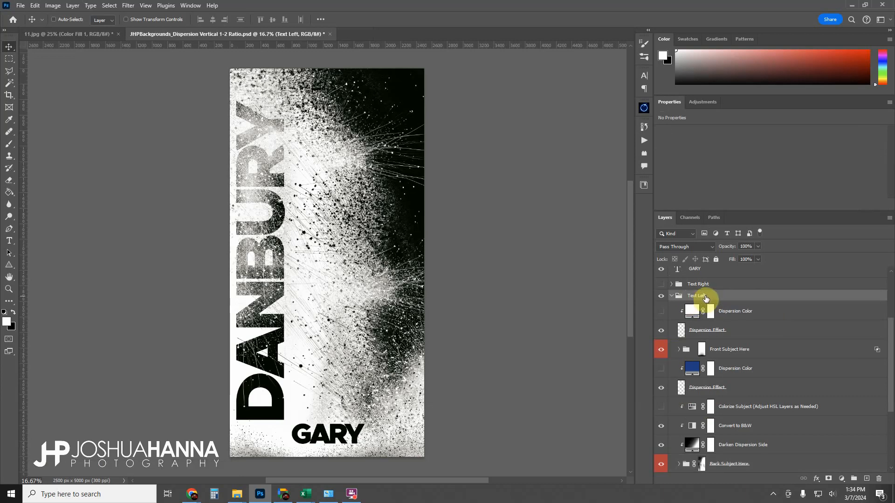
Examine the Dispersion Color and Dispersion Effect layers in the Text Left group by toggling their visibility.
left_click(735, 312)
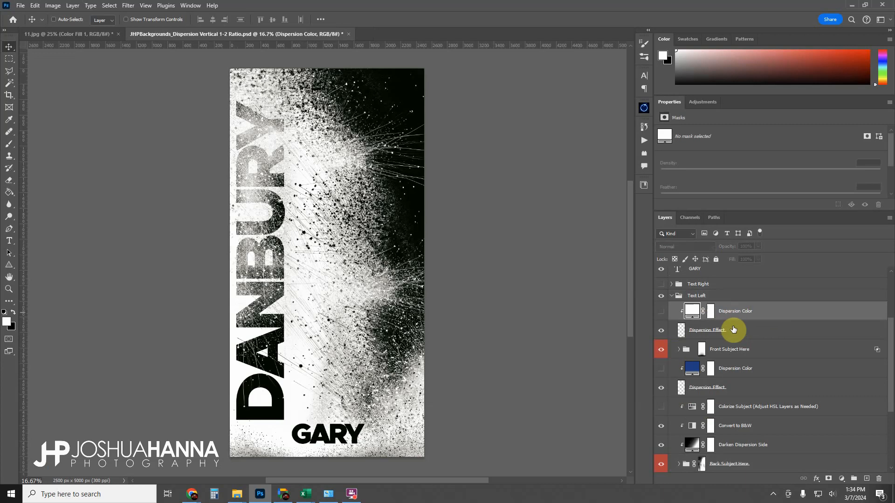
left_click(734, 330)
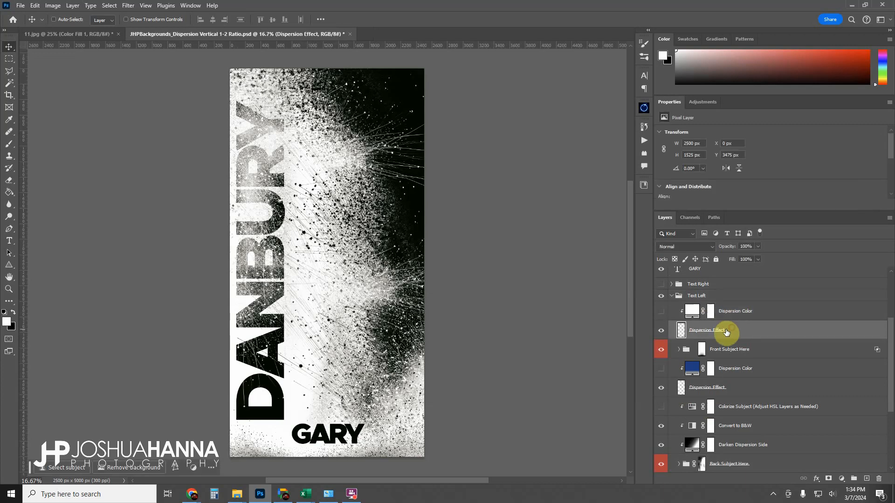
left_click(661, 331)
left_click(661, 331)
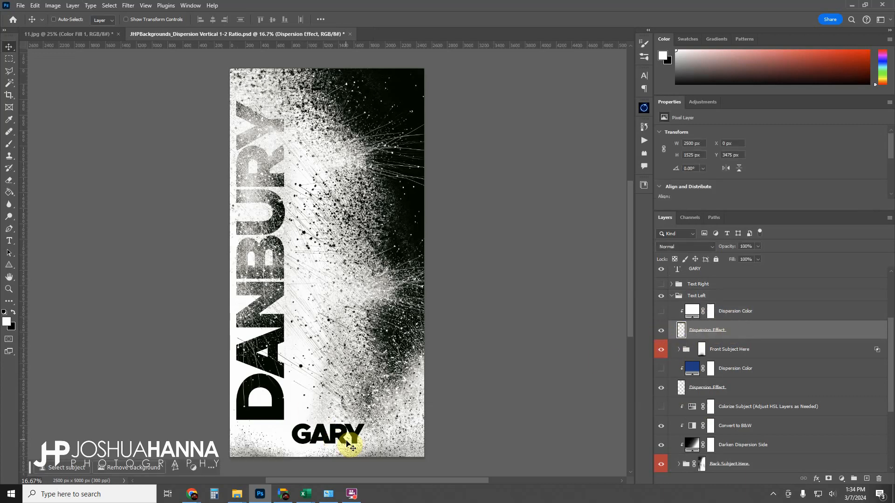
left_click(662, 331)
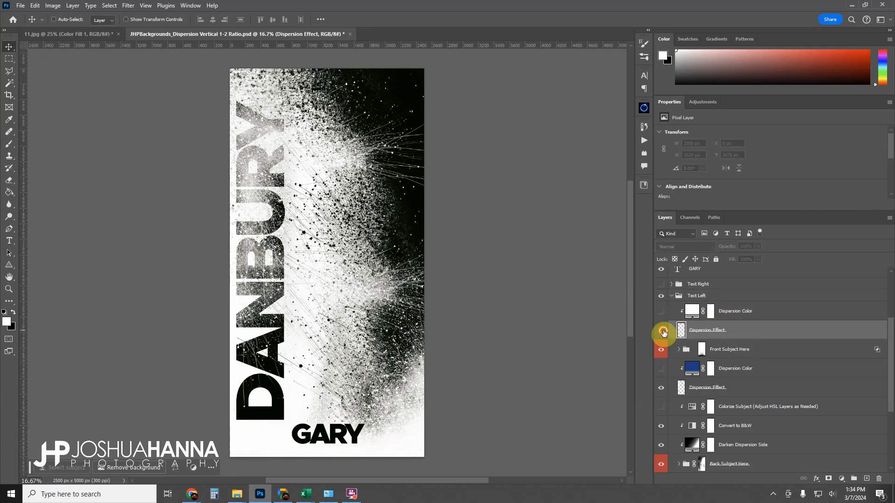
left_click(662, 331)
left_click(662, 331)
left_click(662, 331)
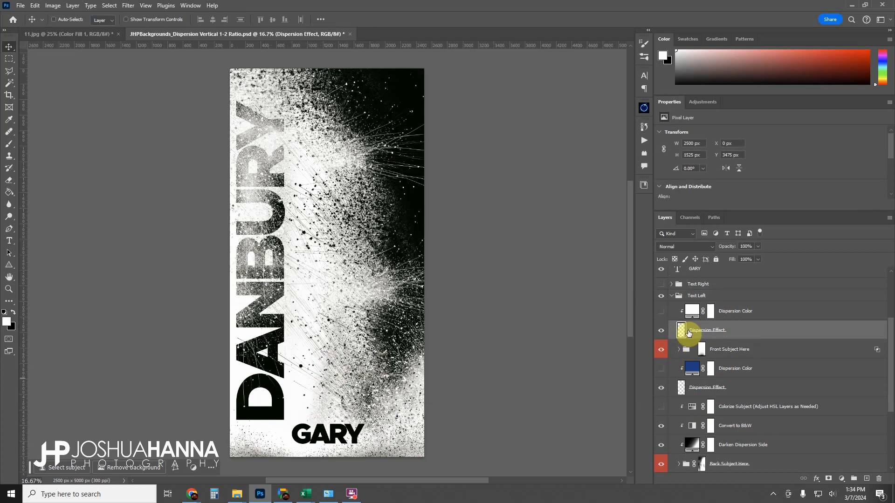
left_click(692, 312)
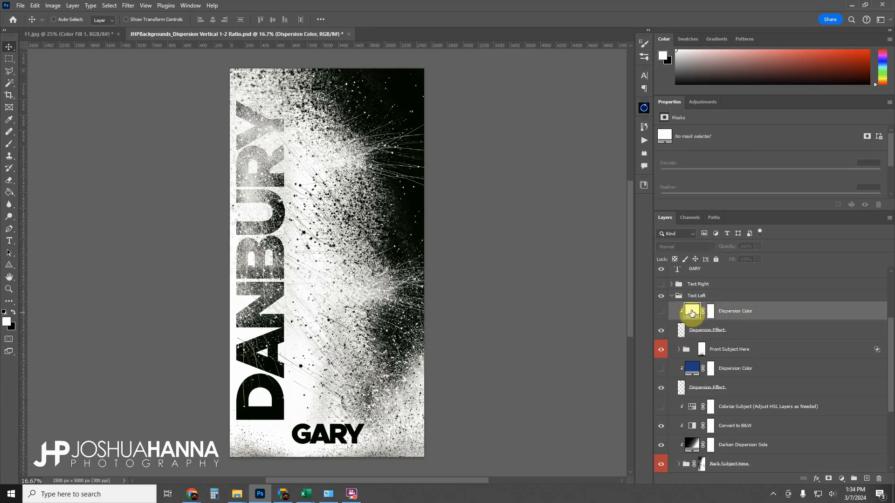
left_click(661, 312)
left_click(661, 315)
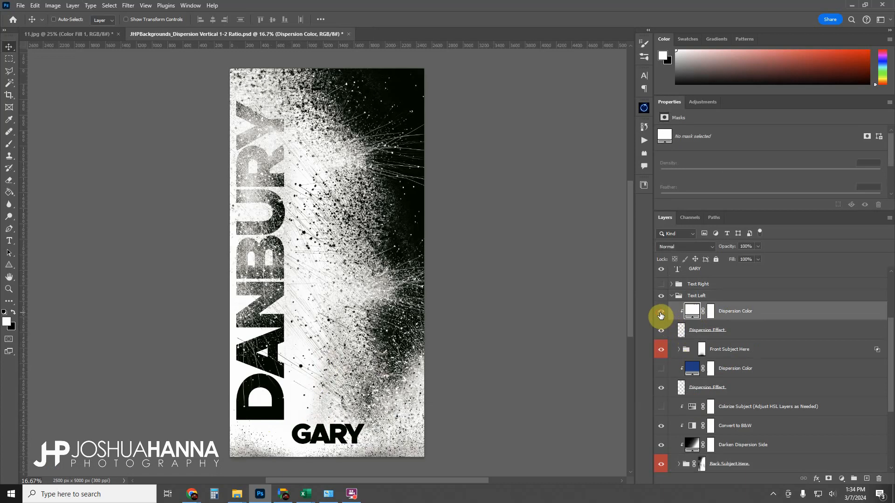
Show the top Dispersion Color fill in the Text Left group and change its color to #021c7e.
left_click(661, 315)
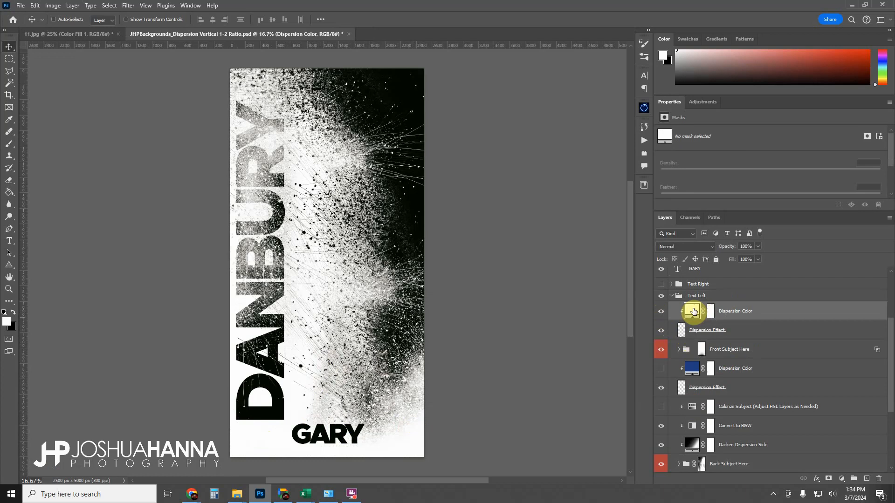
double_click(693, 311)
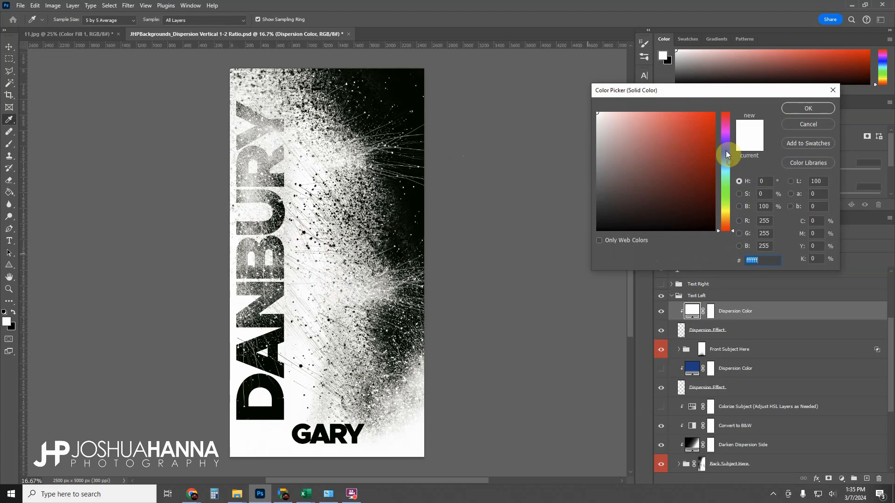
mouse_move(726, 174)
left_mouse_down()
mouse_move(725, 152)
mouse_move(698, 144)
mouse_move(715, 125)
mouse_move(711, 183)
mouse_move(713, 173)
left_mouse_up()
left_click(667, 169)
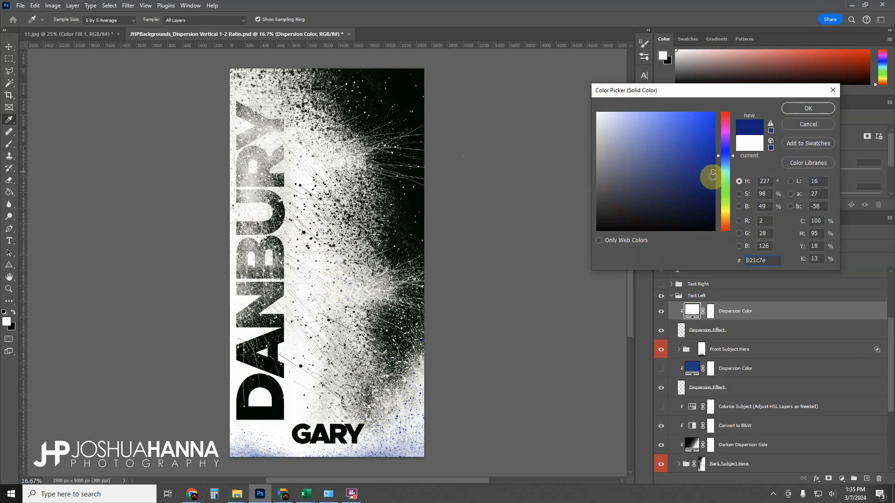
left_click(809, 109)
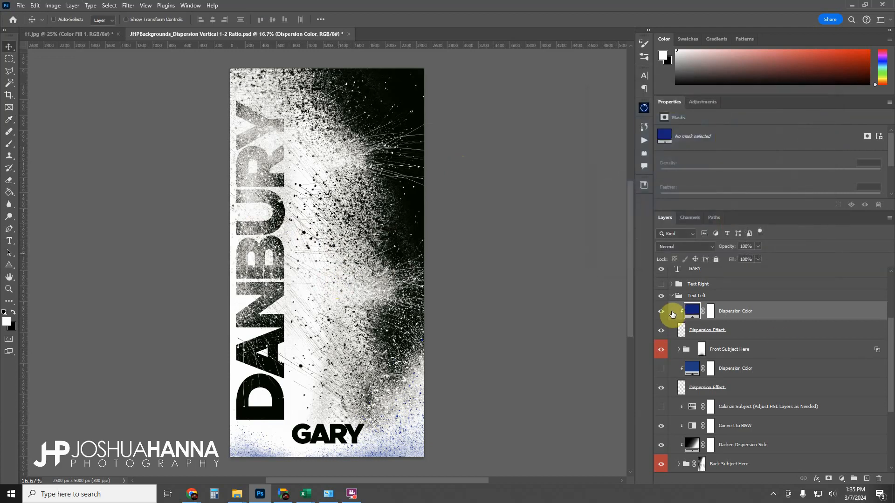
Toggle the top Dispersion Color layer's visibility on and off to compare, leaving it hidden.
left_click(661, 311)
left_click(660, 312)
left_click(659, 314)
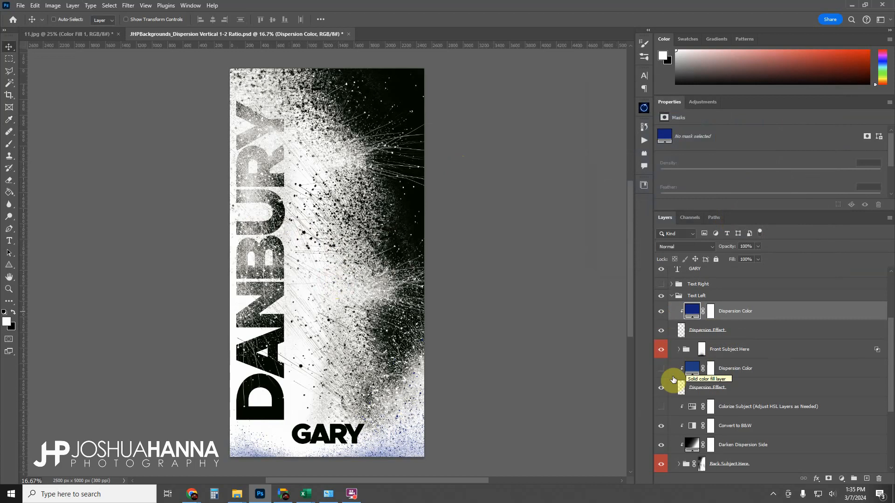
left_click(661, 316)
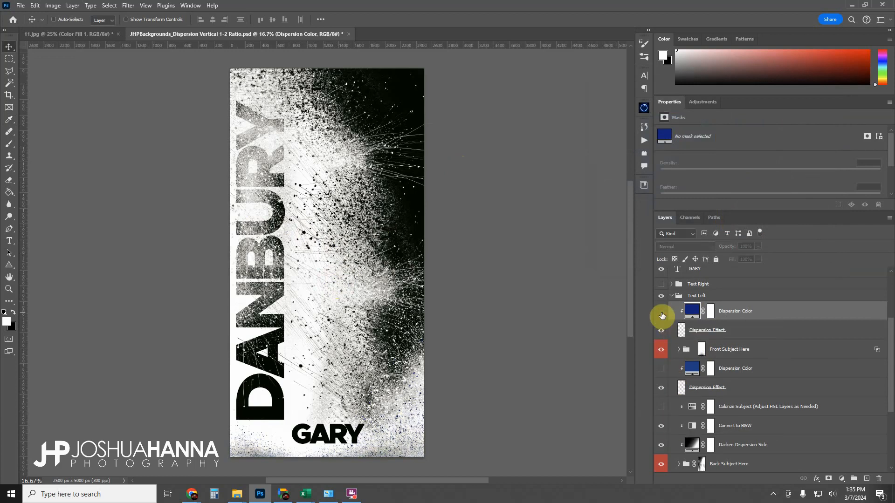
left_click(662, 316)
left_click(663, 316)
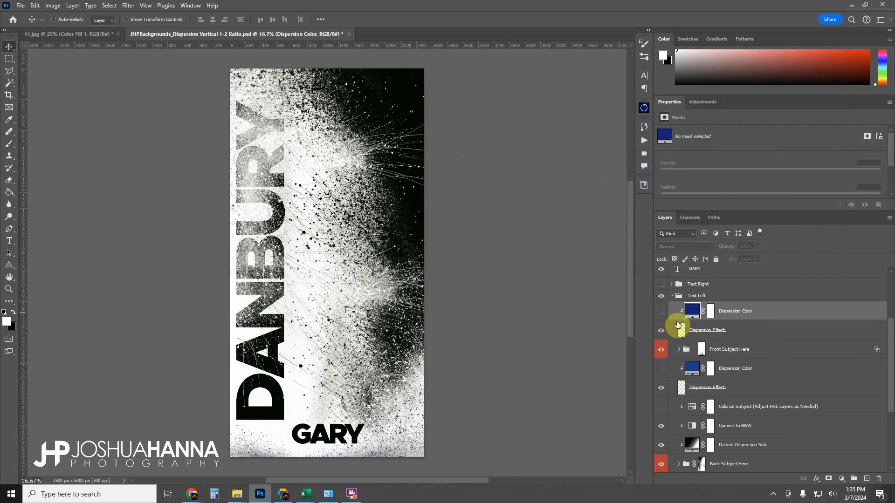
Expand the Front Subject Here folder to inspect its Subject Here layer, then collapse it.
left_click(730, 351)
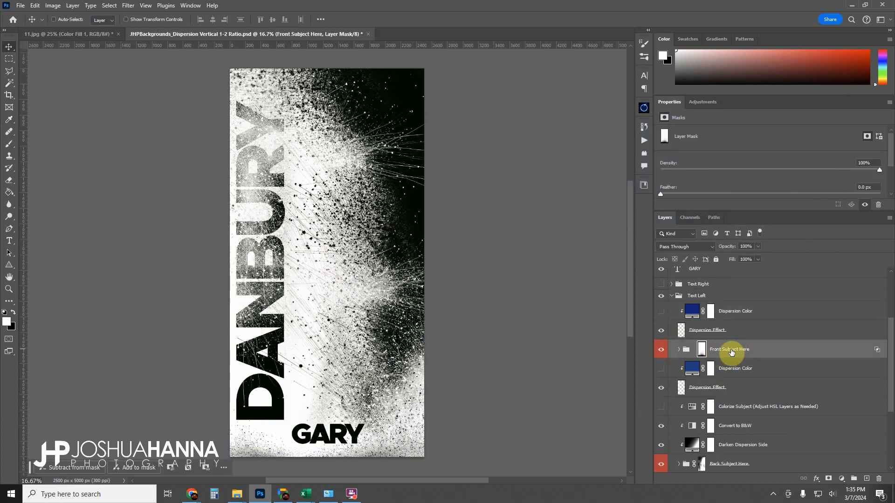
left_click(678, 350)
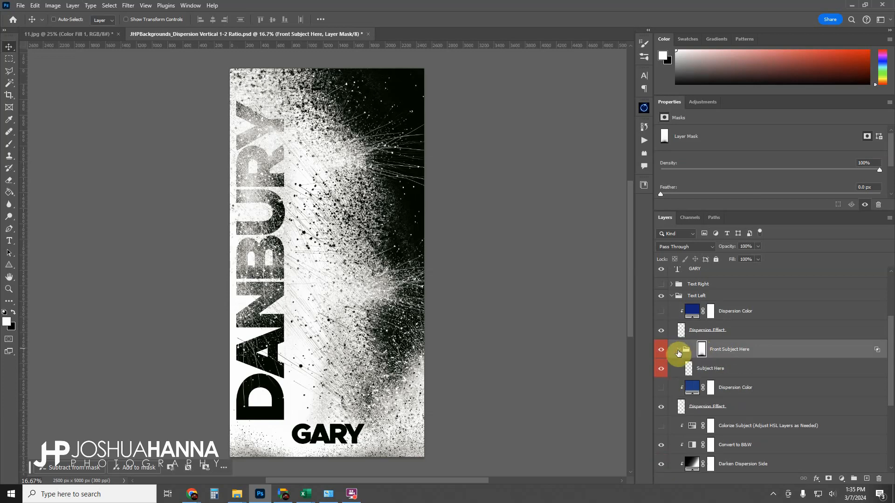
left_click(694, 369)
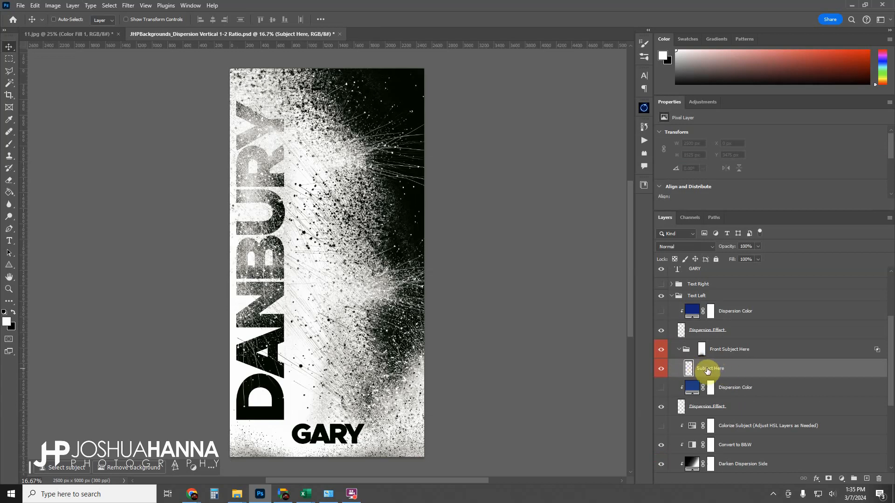
left_click(679, 350)
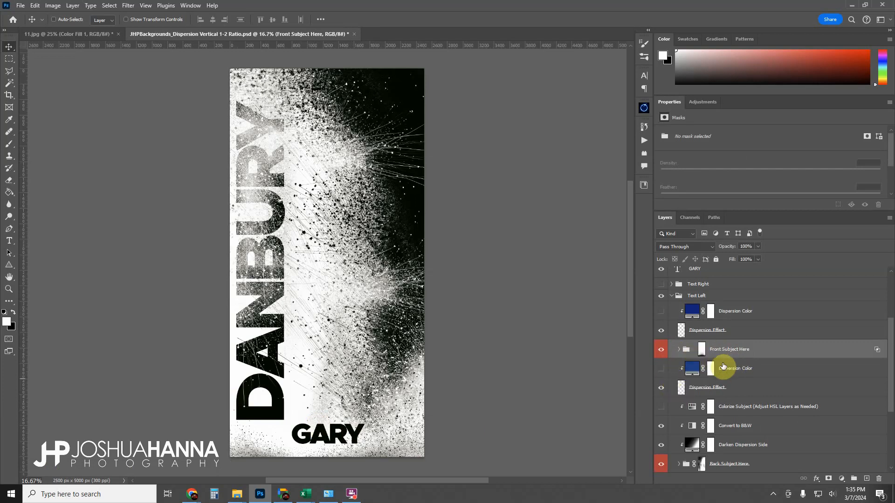
Select the Dispersion Effect layer below the front subject and toggle its visibility to compare.
scroll(713, 369, "down", 3)
left_click(694, 331)
left_click(661, 330)
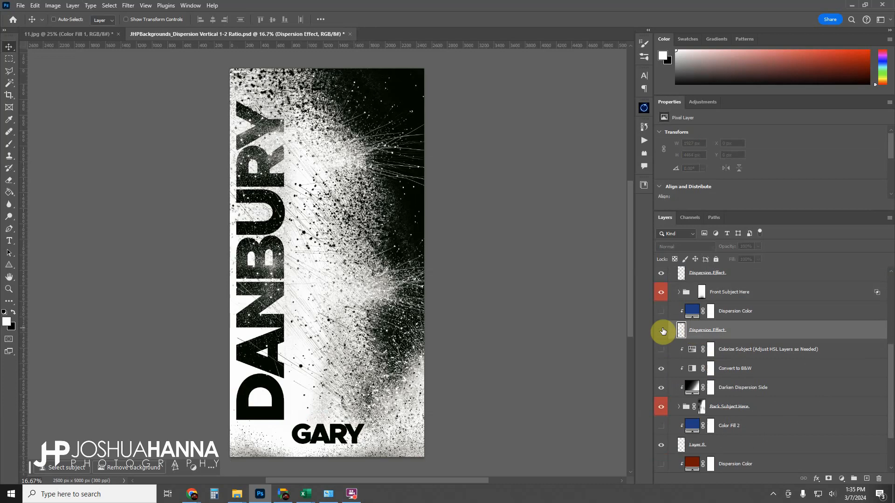
left_click(661, 331)
left_click(663, 331)
left_click(662, 331)
left_click(663, 331)
left_click(663, 331)
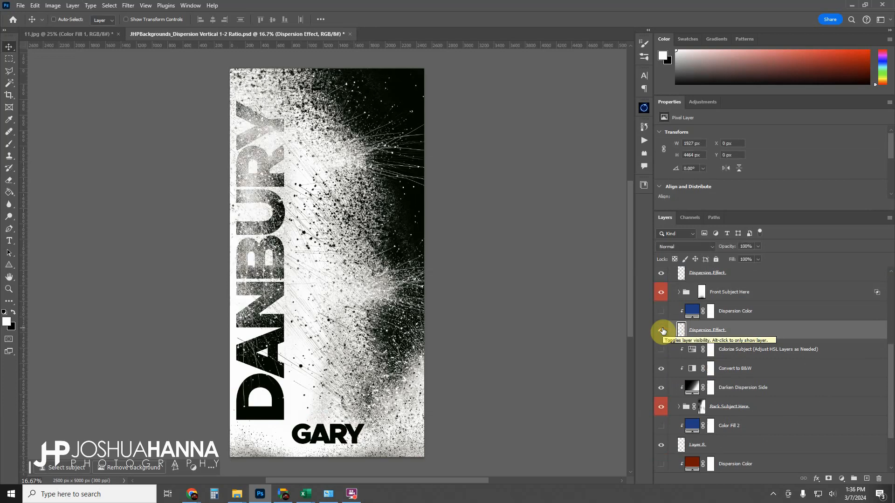
left_click(663, 331)
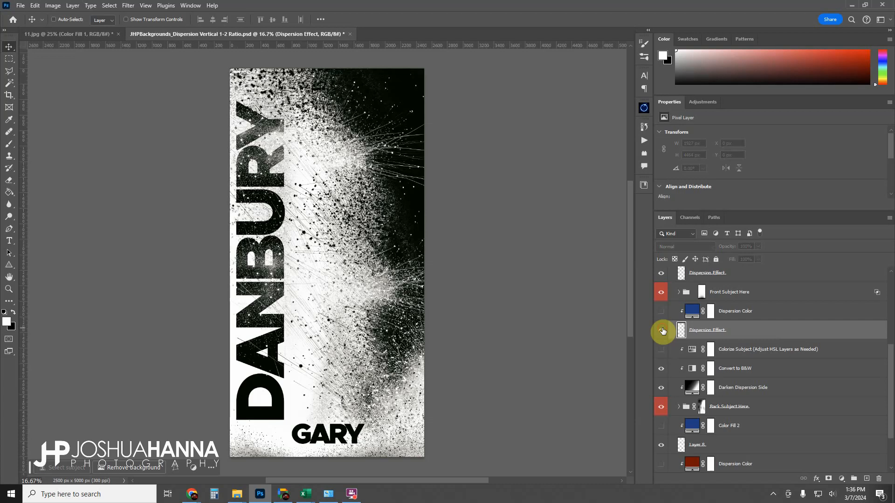
left_click(663, 331)
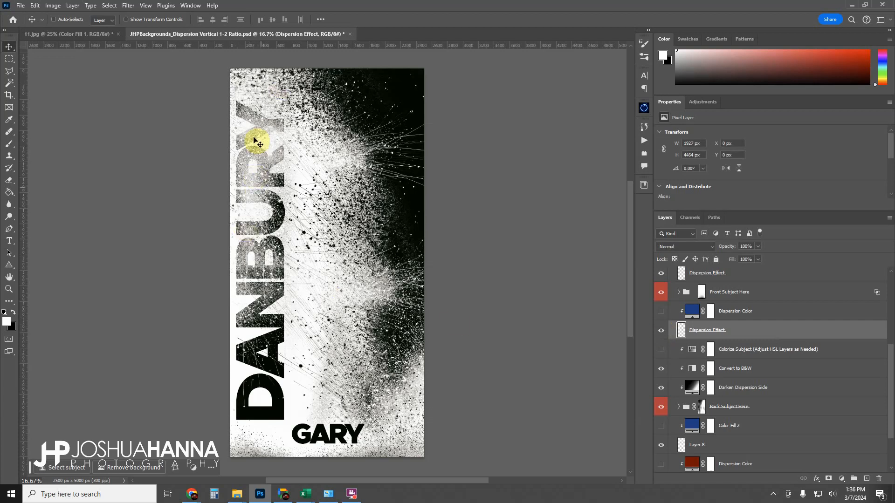
Recolor the Dispersion Color fill below the front subject to #b98837, then hide that layer.
left_click(661, 311)
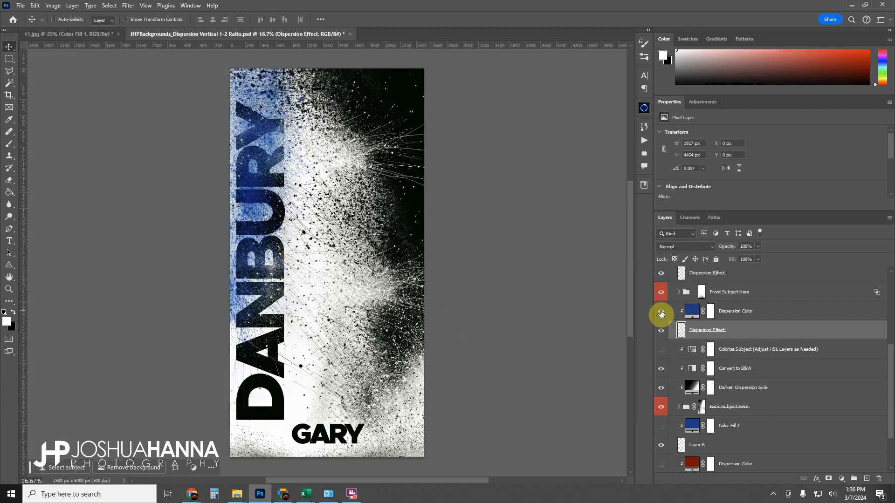
double_click(694, 313)
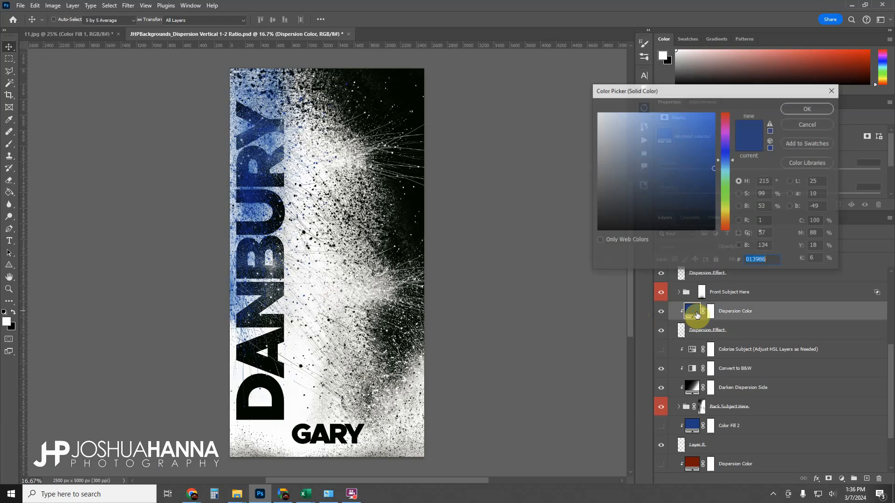
left_click_drag(735, 205, 725, 219)
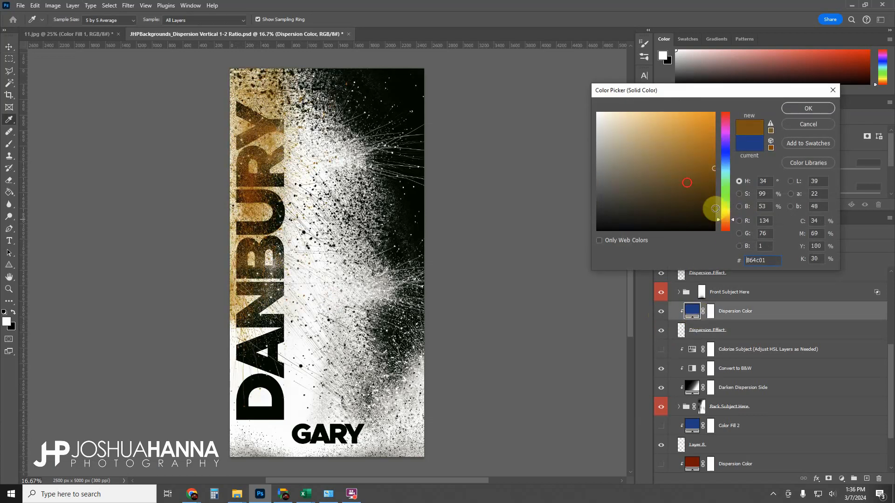
mouse_move(690, 176)
left_mouse_down()
mouse_move(690, 141)
mouse_move(645, 154)
mouse_move(679, 145)
left_mouse_up()
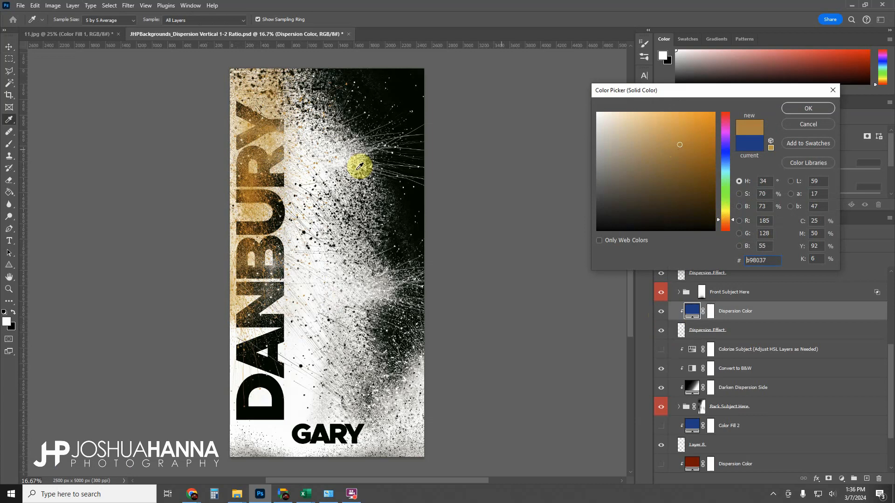
left_click(808, 108)
left_click(662, 314)
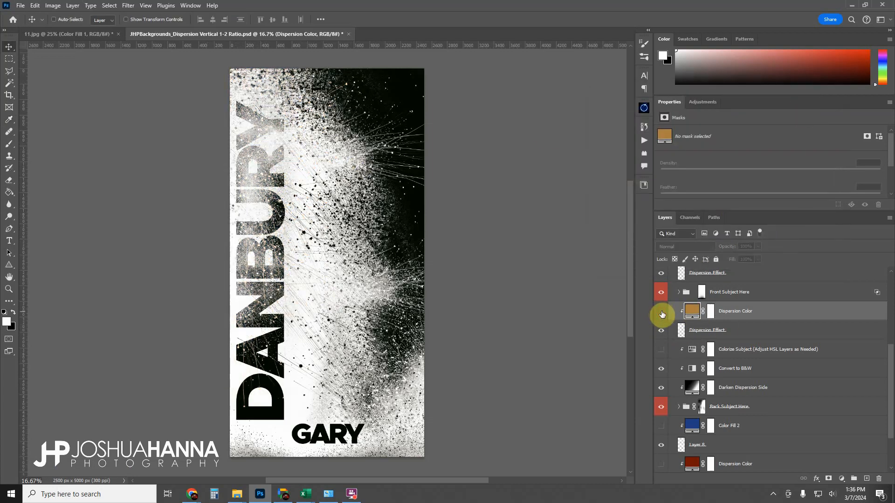
Explore the Back Subject Here folder and its nested Subject in This Group folder, then collapse them.
scroll(663, 332, "down", 1)
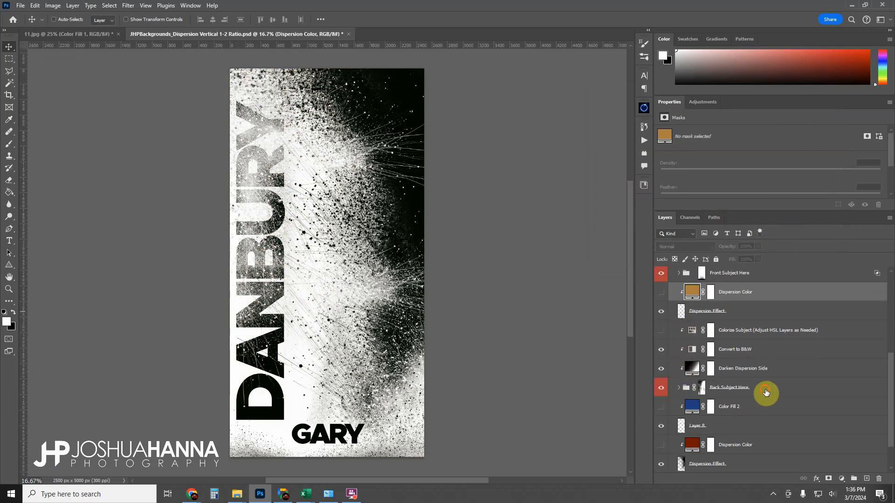
left_click(765, 391)
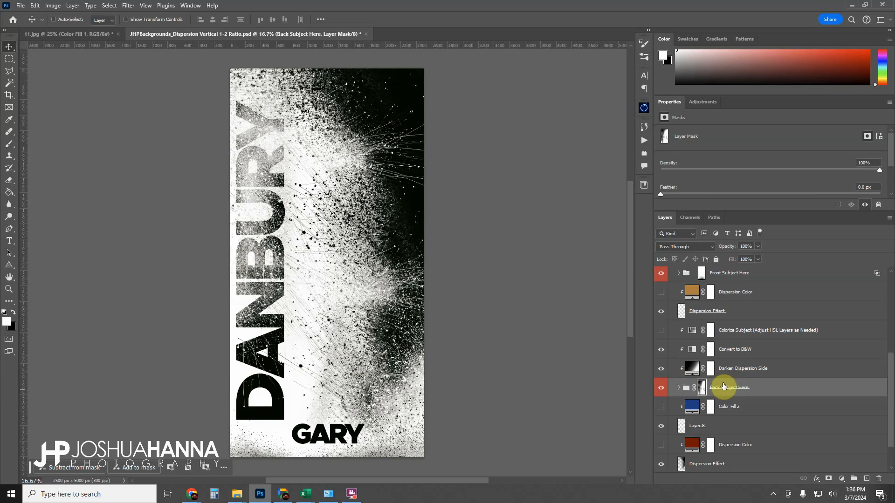
scroll(717, 387, "down", 1)
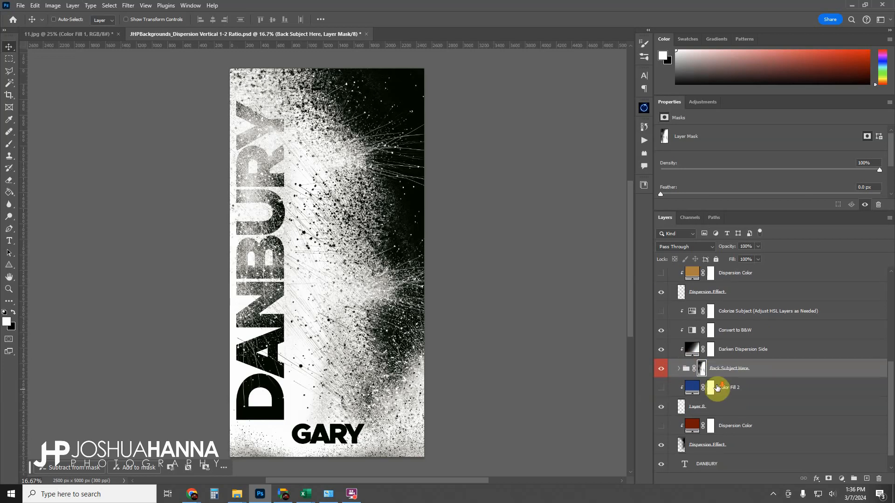
left_click(679, 370)
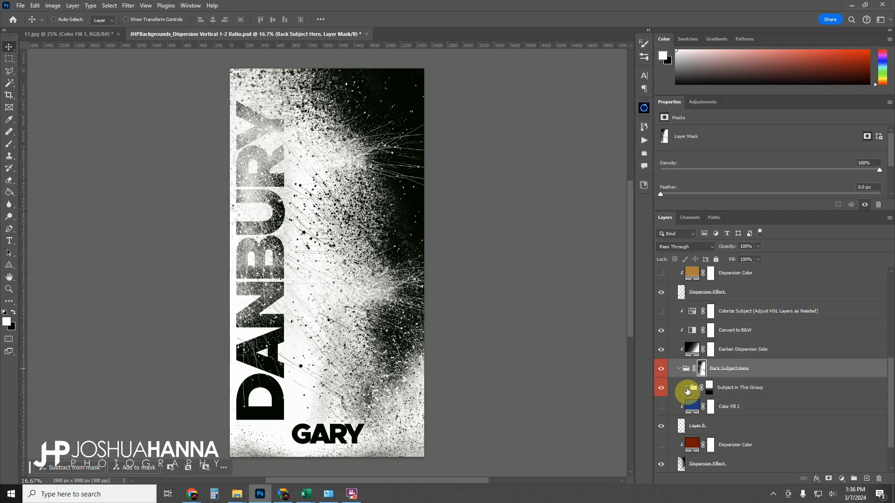
left_click(687, 388)
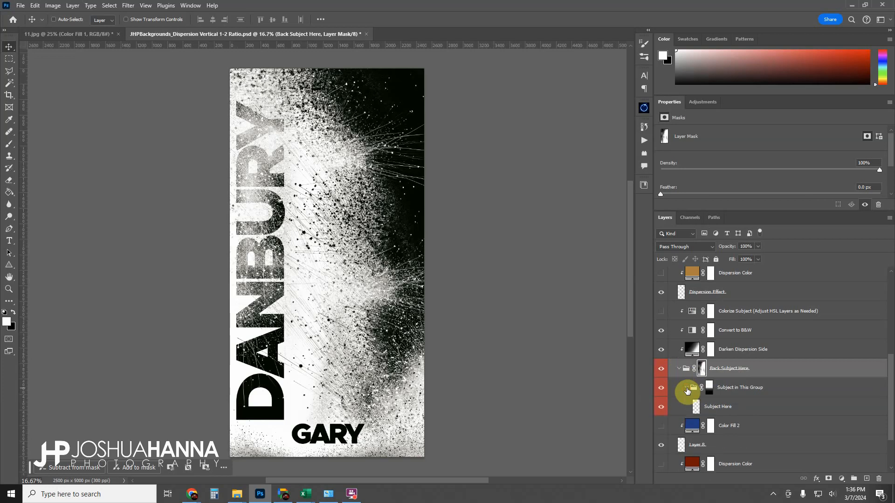
left_click(741, 409)
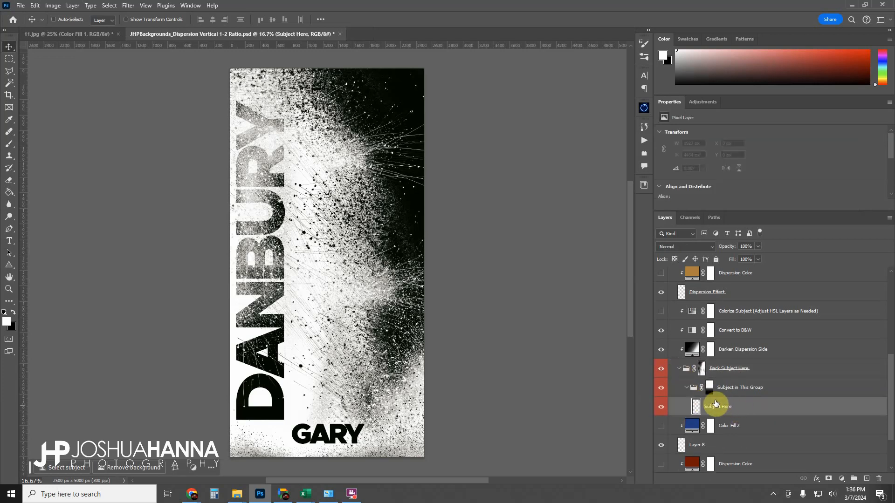
left_click(686, 388)
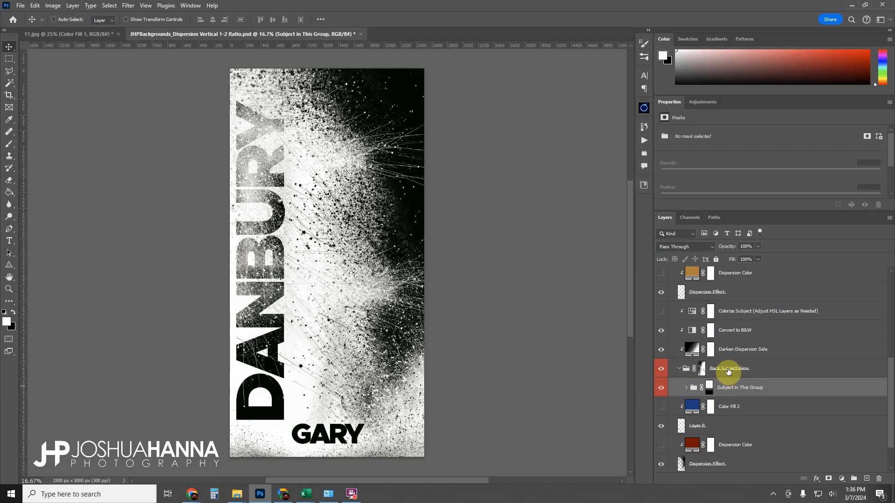
left_click(686, 388)
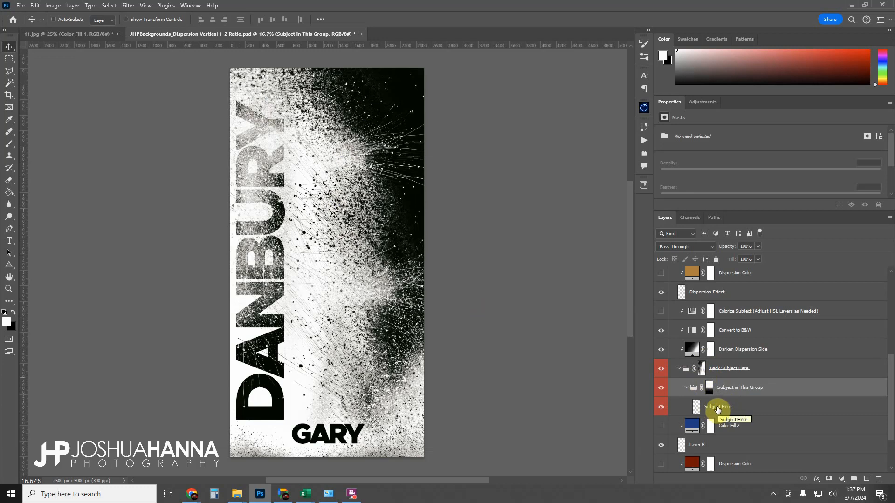
left_click(686, 388)
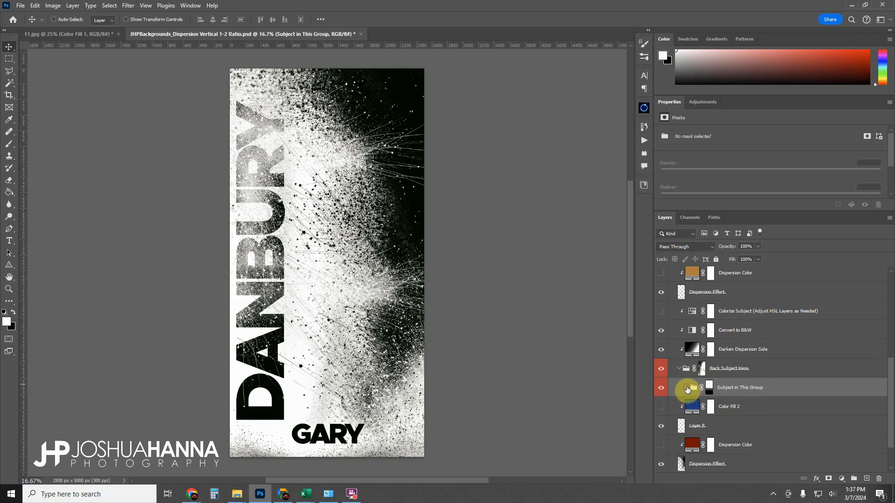
left_click(678, 368)
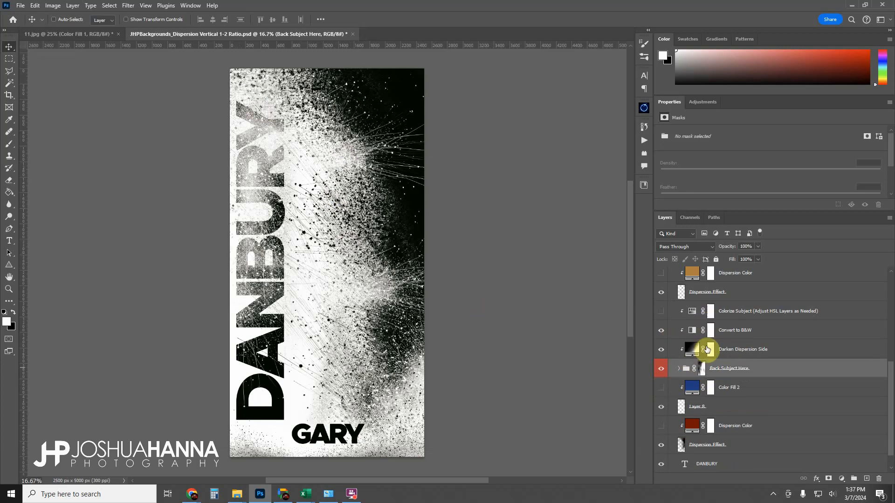
Examine Layer 8, Color Fill 2, the bottom Dispersion Effect and the red Dispersion Color by toggling their visibility.
scroll(718, 373, "down", 1)
left_click(724, 392)
left_click(662, 388)
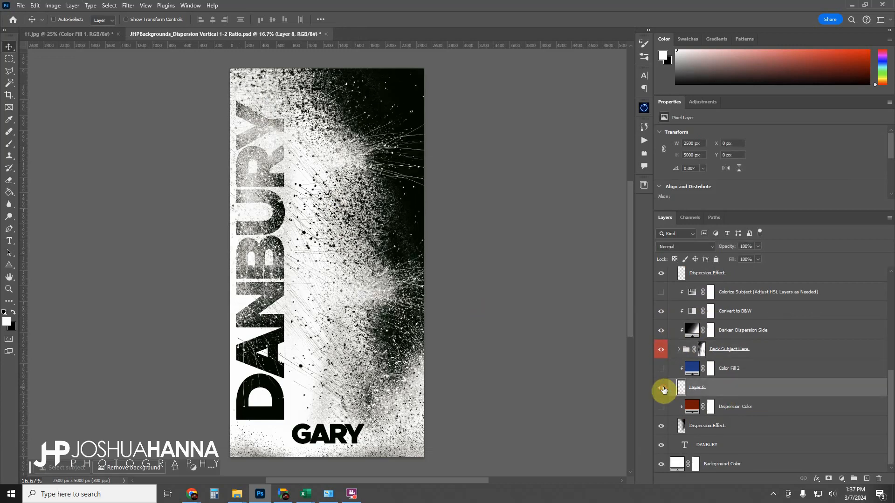
left_click(661, 369)
left_click(661, 369)
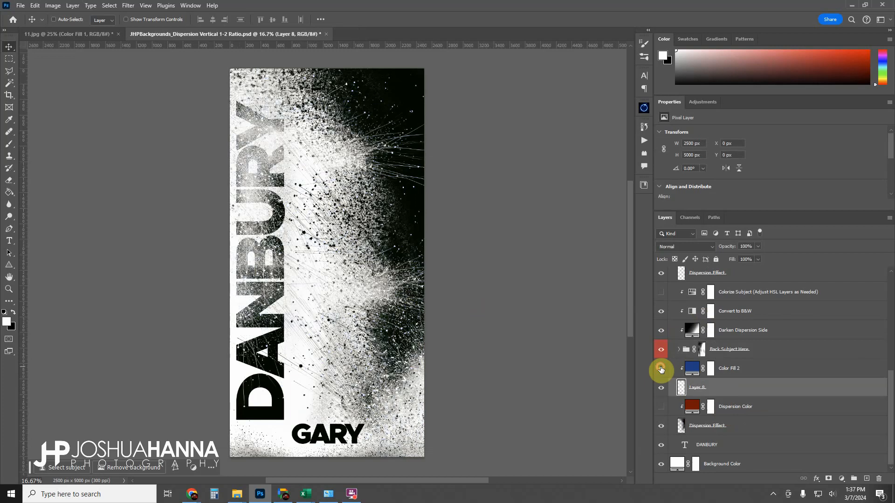
left_click(661, 368)
left_click(661, 369)
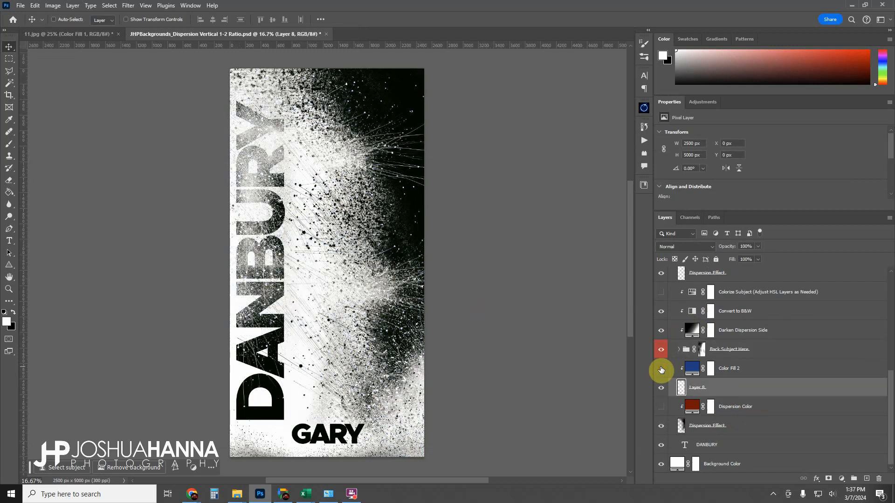
left_click(698, 427)
left_click(662, 426)
left_click(661, 425)
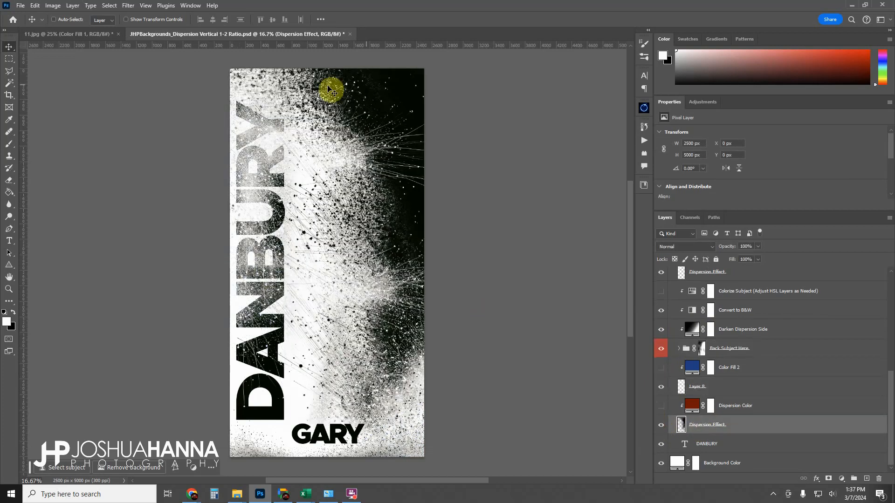
left_click(661, 425)
left_click(661, 425)
left_click(660, 407)
left_click(660, 407)
left_click(660, 407)
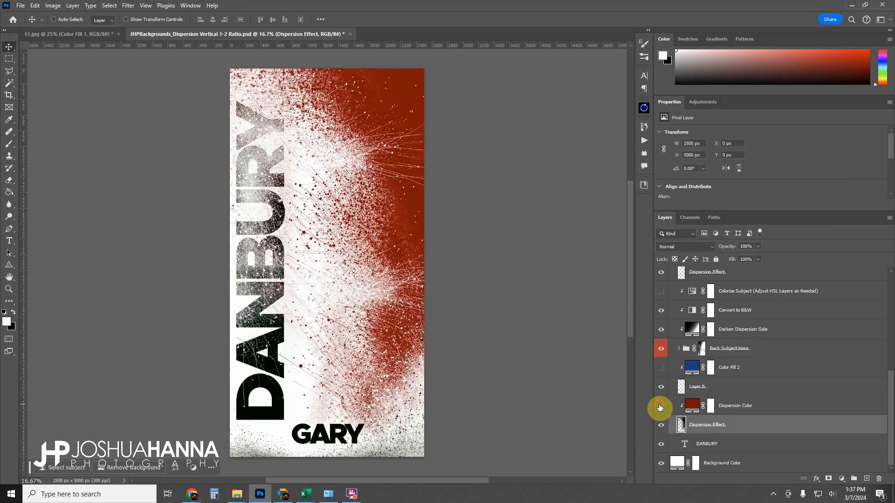
left_click(660, 407)
Select the DANBURY text layer and hide it.
left_click(703, 445)
left_click(661, 446)
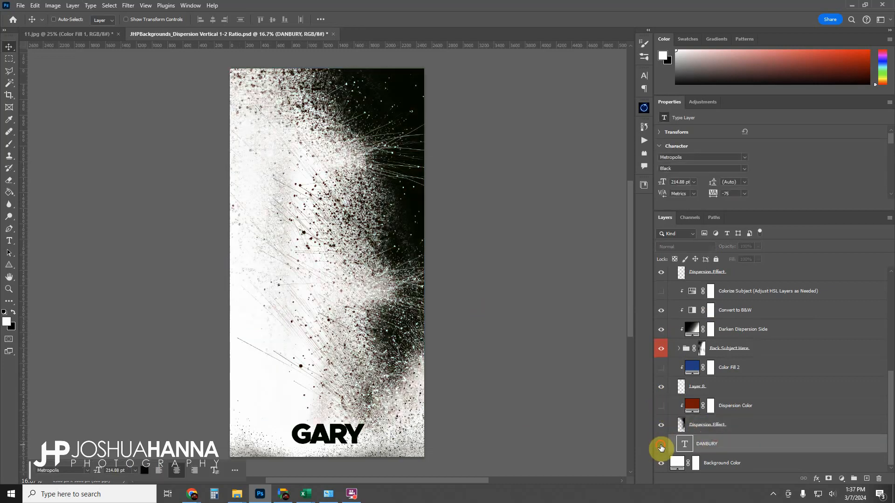
Show the DANBURY text layer again.
left_click(660, 448)
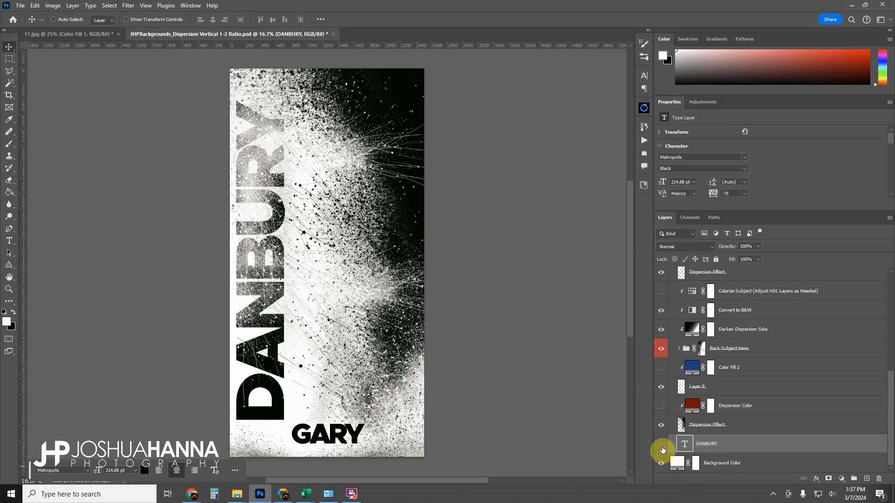
left_click(661, 449)
left_click(662, 449)
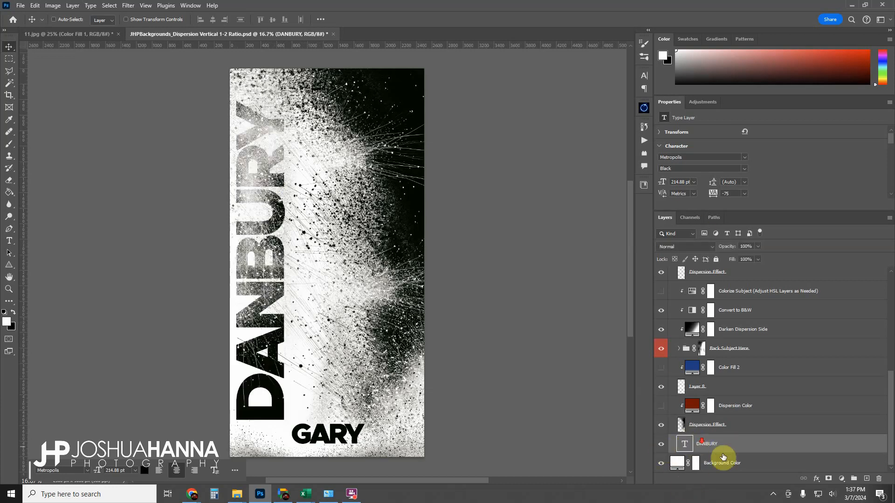
left_click(723, 459)
double_click(677, 463)
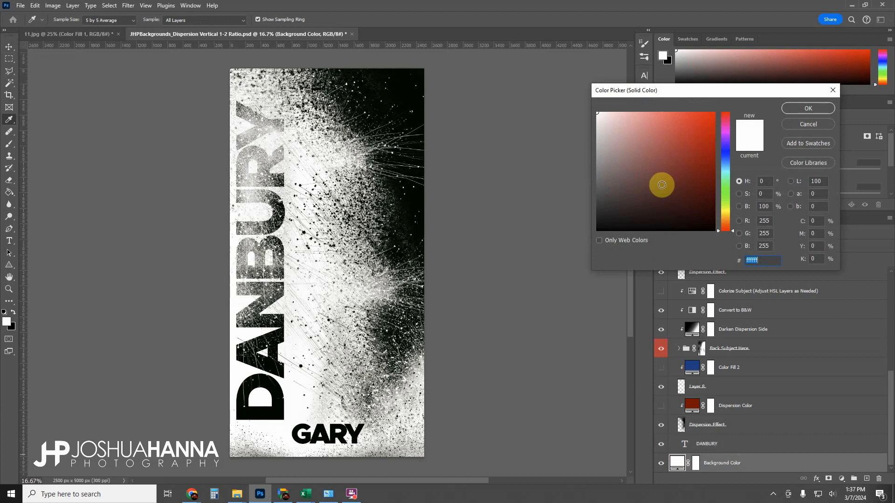
left_click_drag(661, 185, 712, 151)
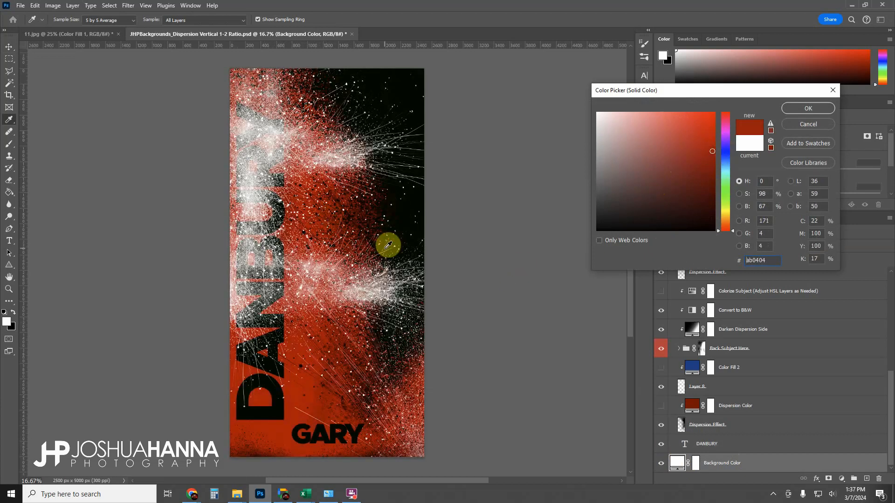
left_click(799, 126)
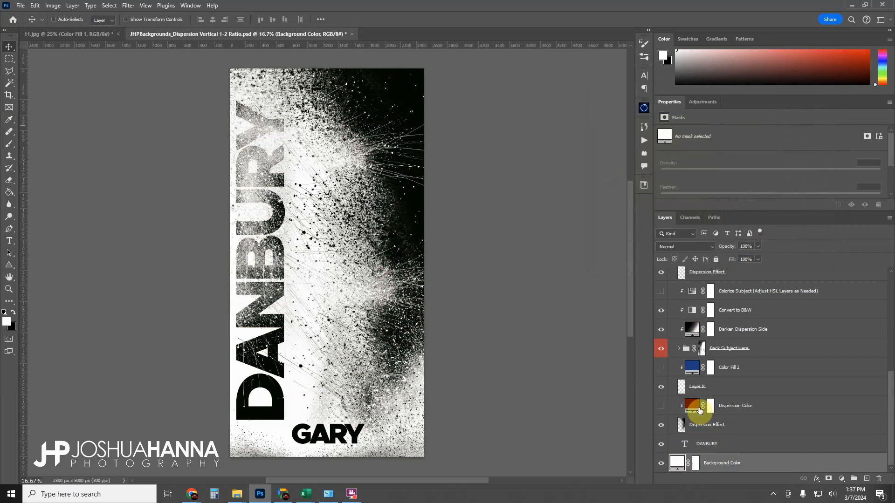
Show the Subj1 player layer and move it into the Front Subject Here folder above Subject Here.
scroll(699, 409, "up", 5)
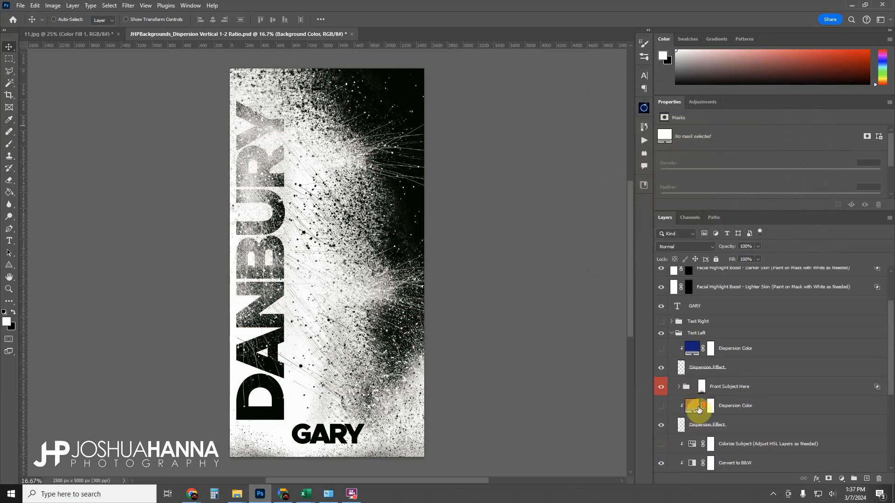
scroll(741, 402, "up", 3)
scroll(736, 398, "down", 2)
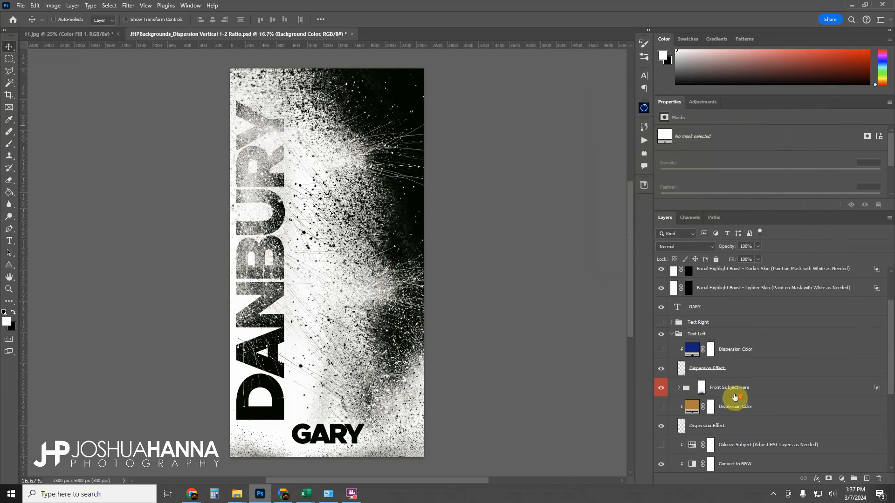
left_click(678, 389)
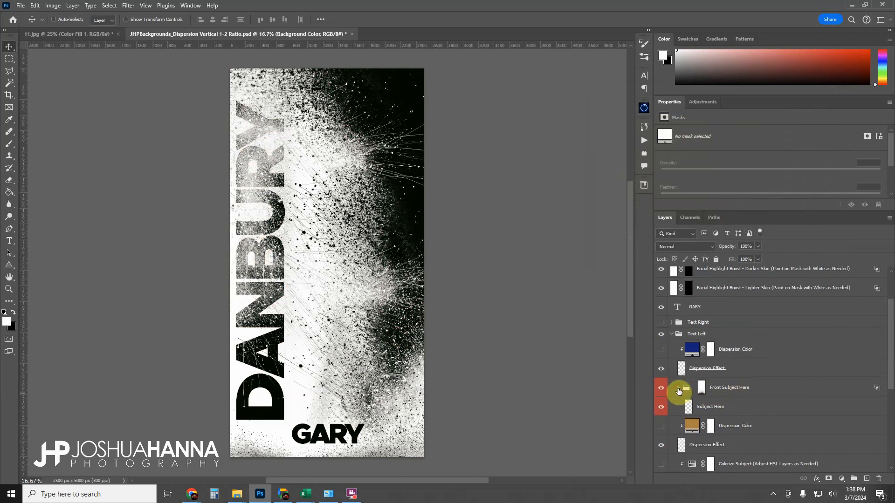
scroll(730, 405, "up", 2)
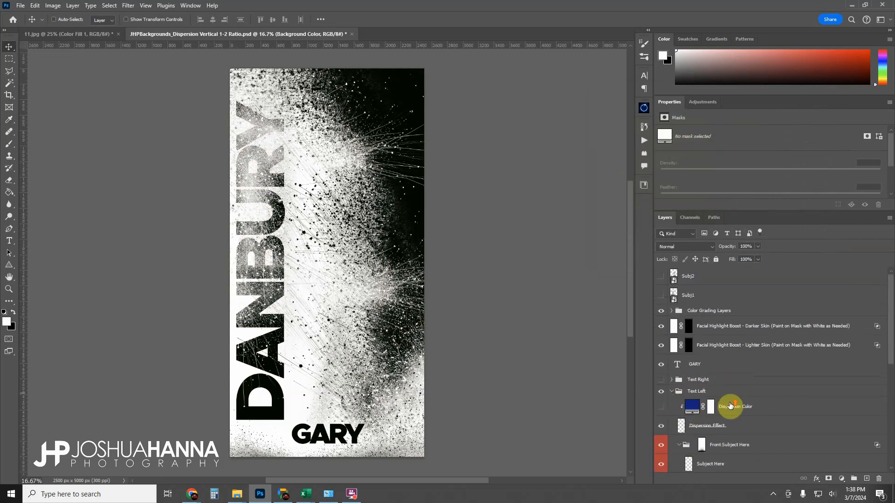
left_click(662, 296)
left_click(663, 277)
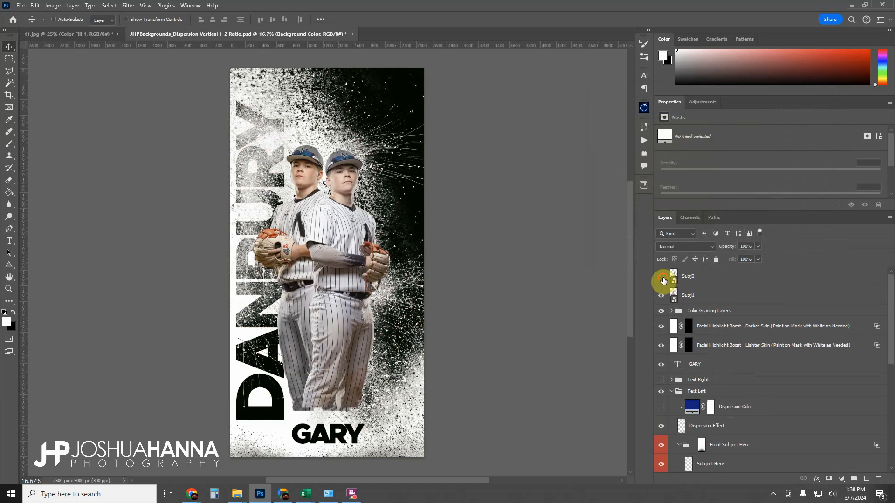
left_click(663, 280)
left_click(694, 295)
scroll(721, 309, "down", 1)
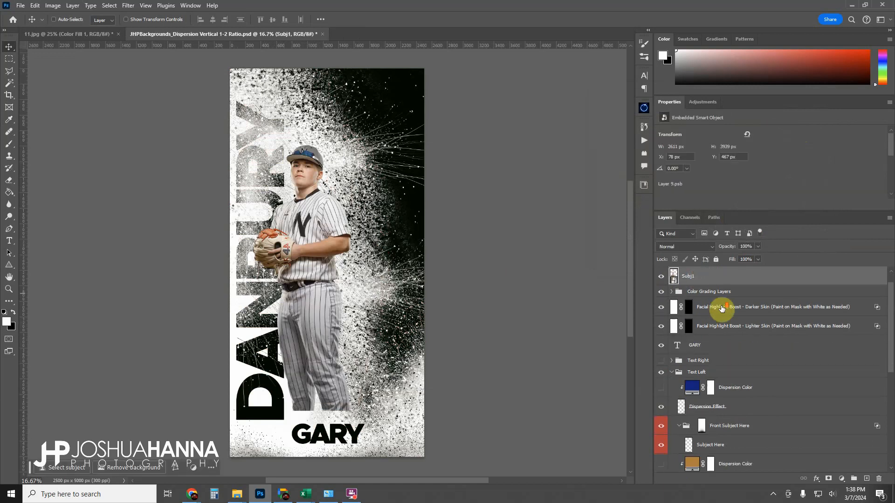
left_click_drag(689, 279, 726, 427)
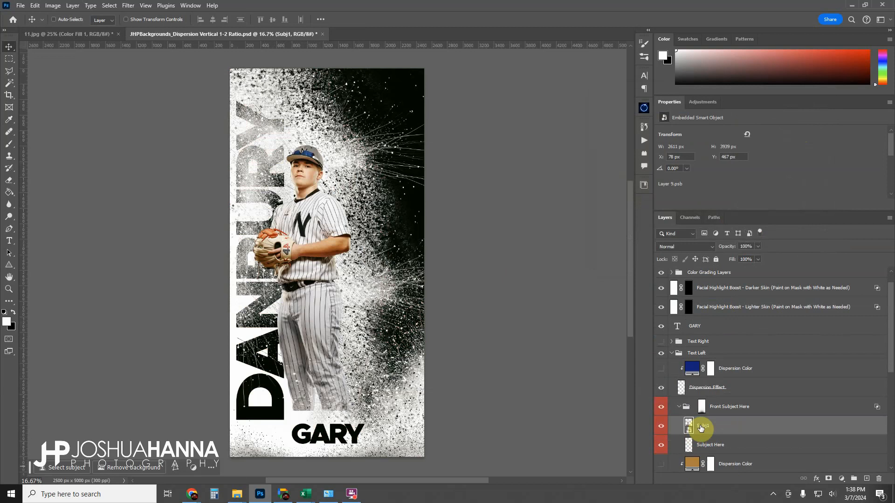
Reposition the front player lower on the poster, beside the DANBURY text.
left_click_drag(316, 201, 331, 177)
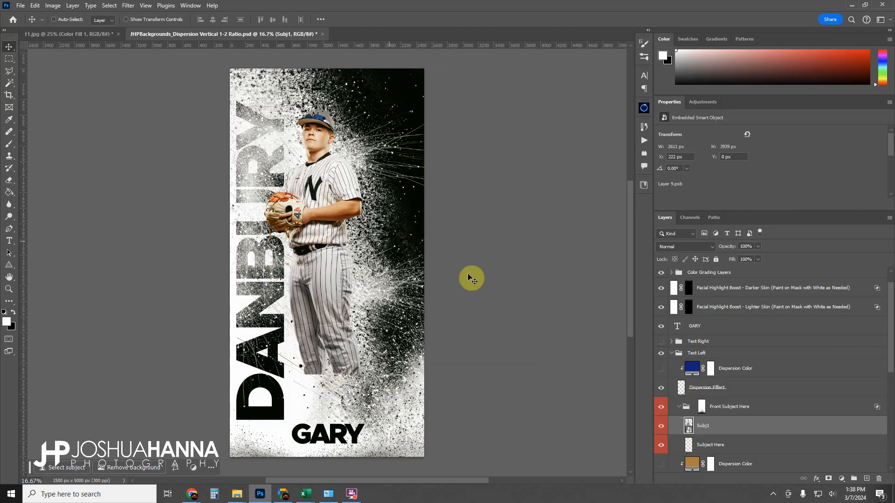
left_click_drag(334, 201, 340, 243)
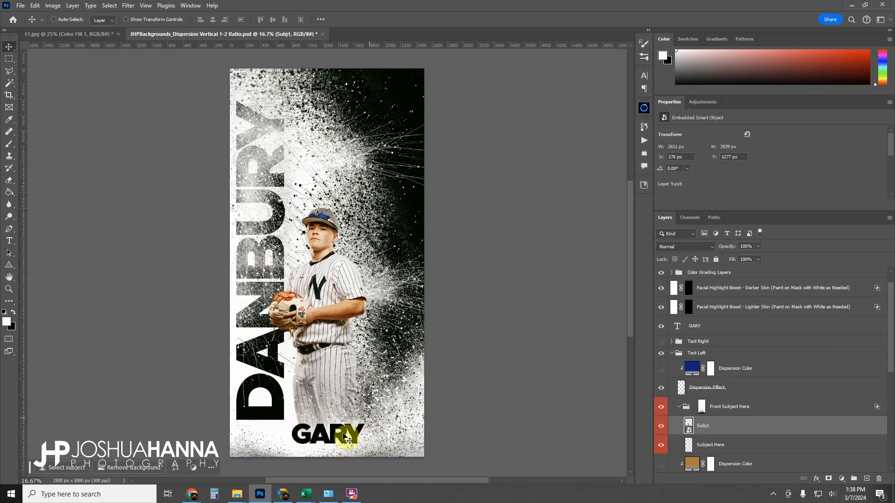
mouse_move(329, 324)
left_mouse_down()
mouse_move(325, 336)
mouse_move(337, 302)
mouse_move(329, 319)
left_mouse_up()
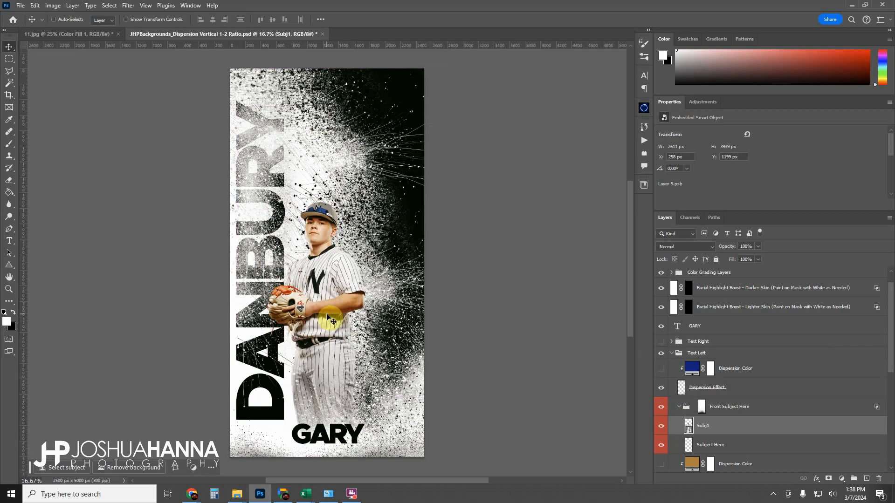
Free-transform the front player, enlarging it to about 110% and shifting it slightly, then commit.
key("ctrl+t")
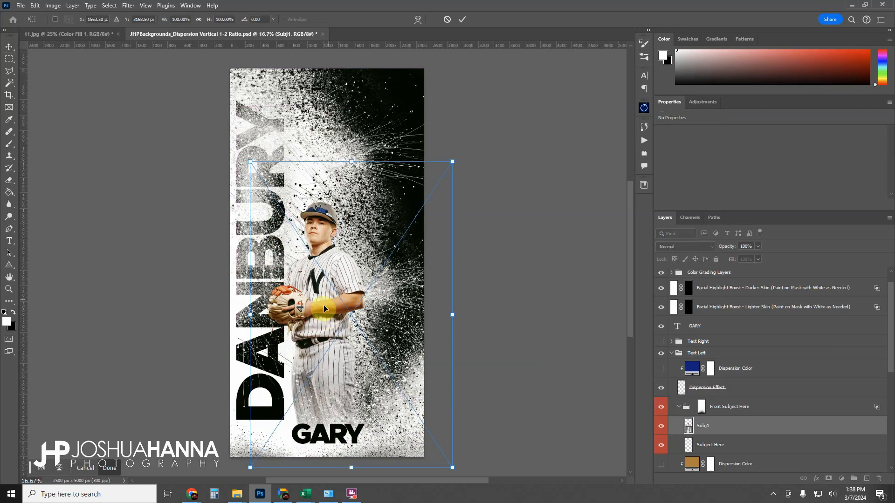
left_click_drag(452, 163, 468, 152)
left_click_drag(332, 281, 327, 294)
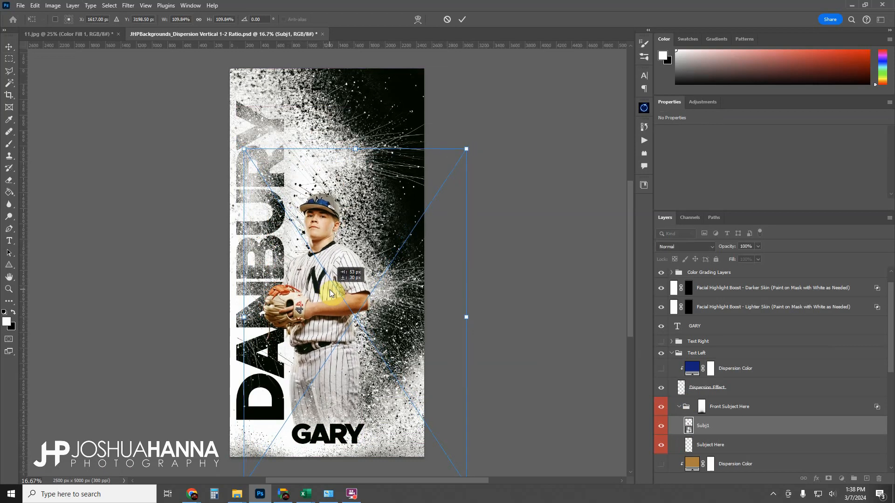
left_click(464, 20)
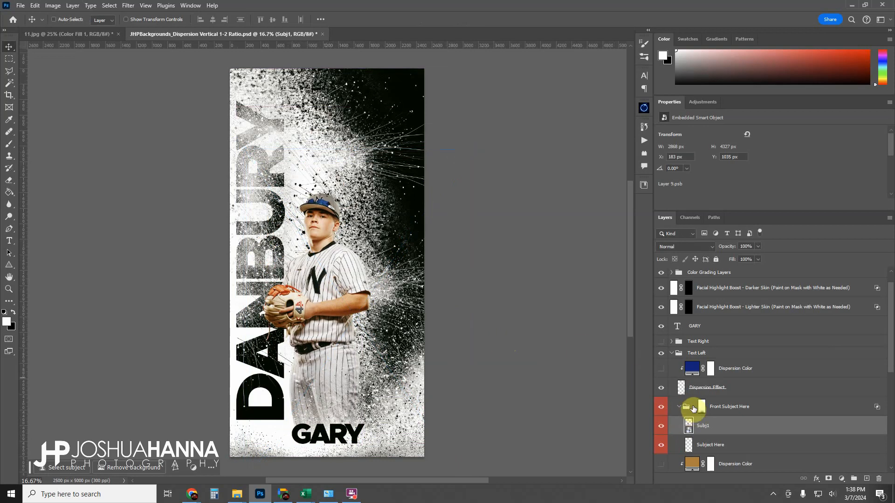
Show the Subj2 layer and move it into the Back Subject Here folder.
scroll(672, 336, "up", 1)
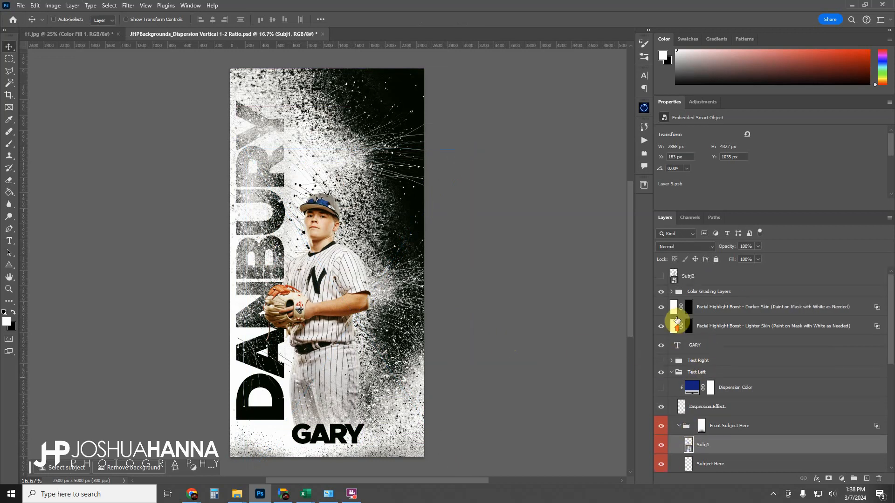
left_click(662, 282)
scroll(675, 396, "down", 5)
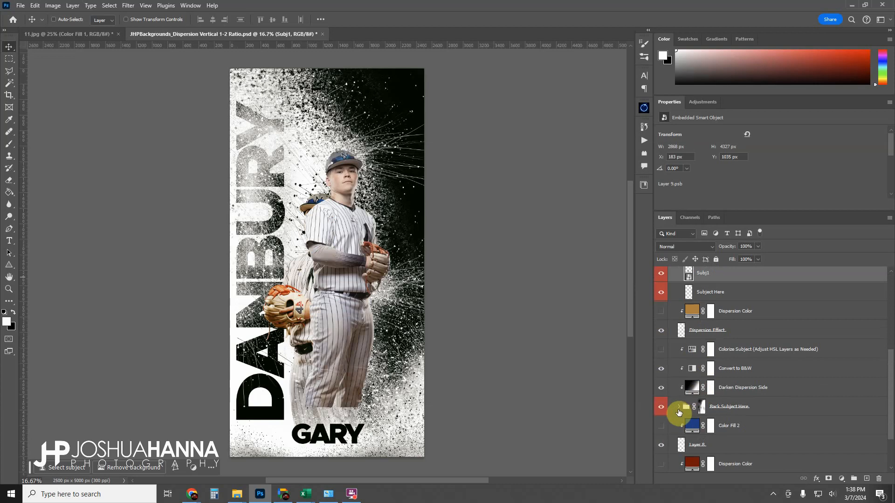
left_click(679, 409)
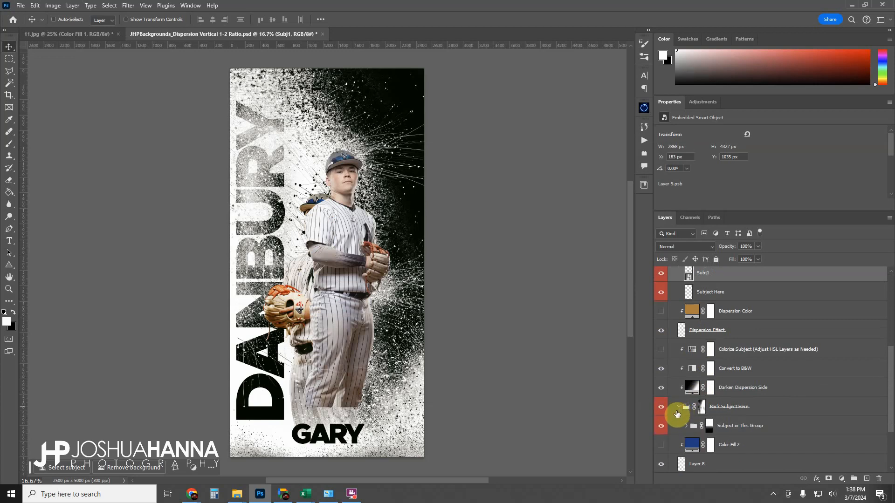
scroll(716, 384, "up", 5)
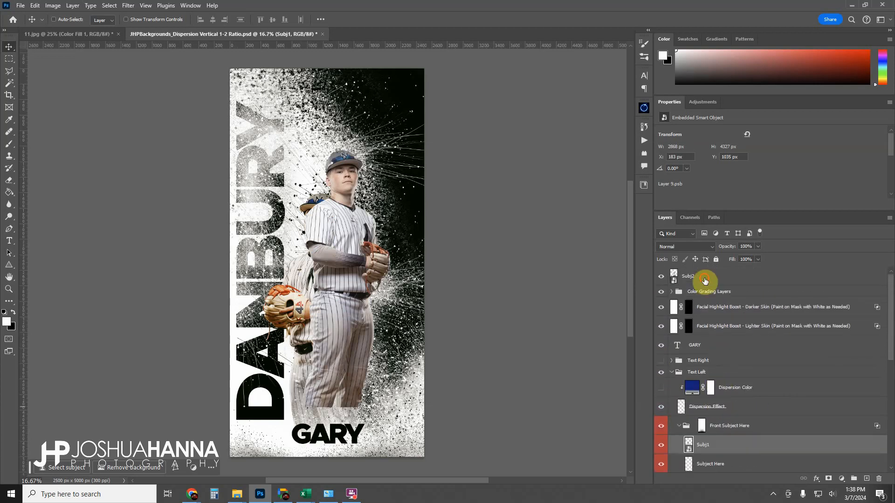
left_click(704, 279)
left_click_drag(706, 277, 772, 336)
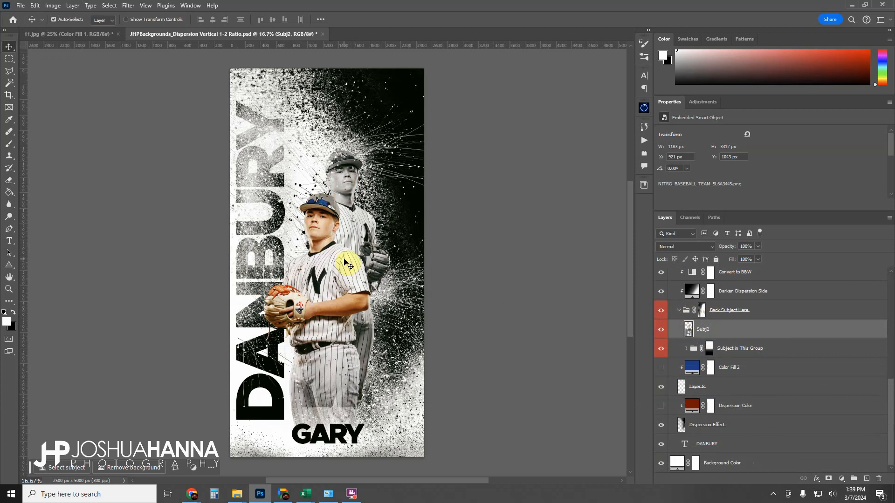
Free-transform the back player, enlarging it to about 99% so his face fills the poster's upper right, then commit.
key("ctrl+t")
left_click_drag(434, 408, 490, 469)
left_click_drag(331, 211, 321, 298)
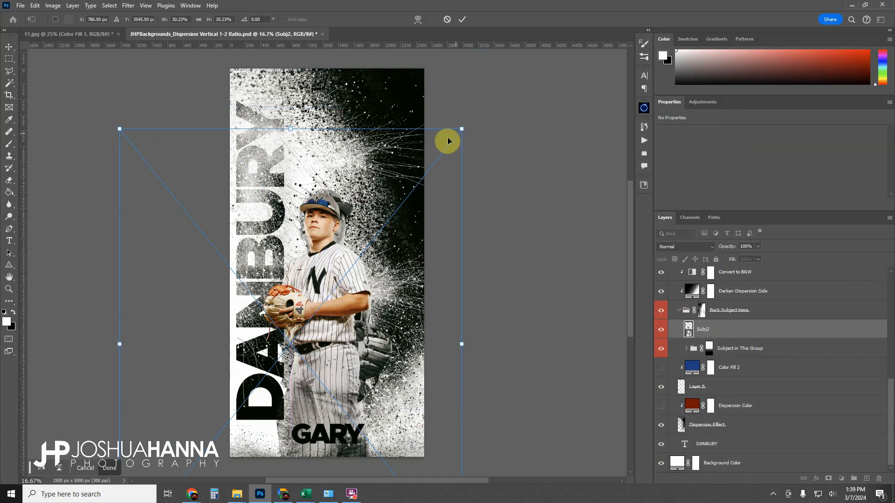
left_click_drag(461, 129, 534, 79)
left_click_drag(425, 146, 377, 247)
left_click_drag(495, 122, 565, 66)
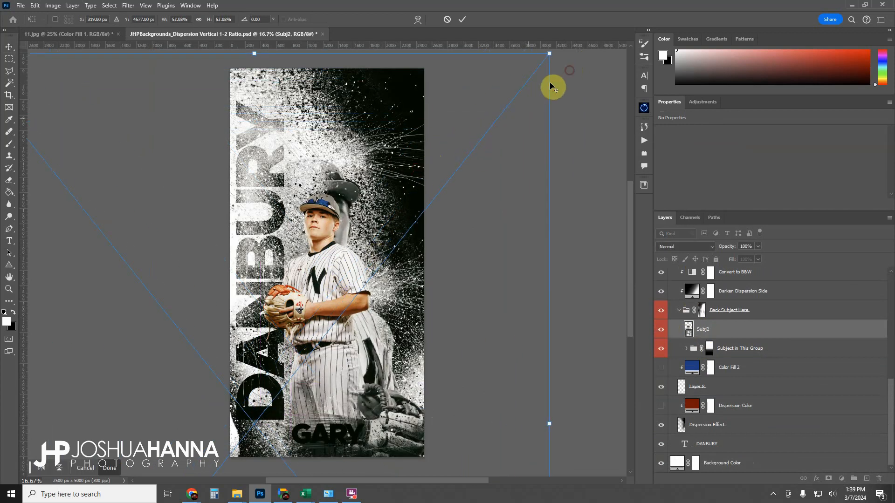
left_click_drag(420, 101, 410, 140)
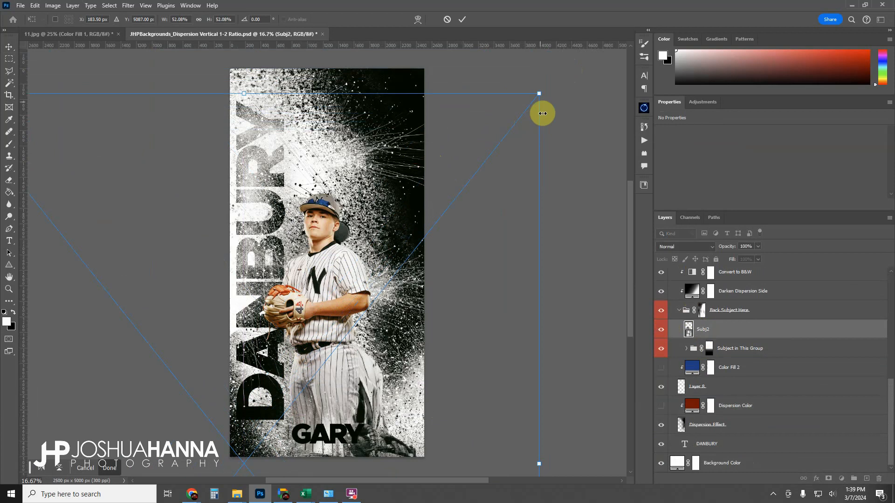
left_click_drag(539, 94, 609, 32)
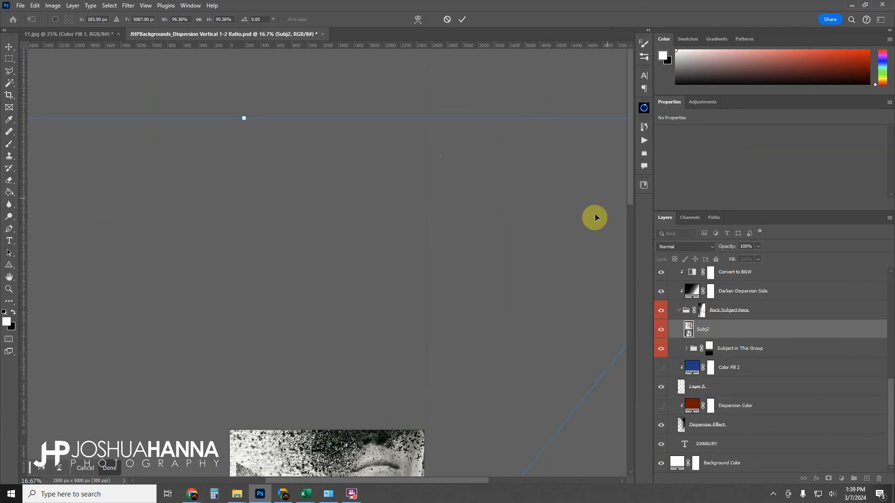
left_click_drag(630, 153, 620, 223)
left_click_drag(377, 293, 368, 387)
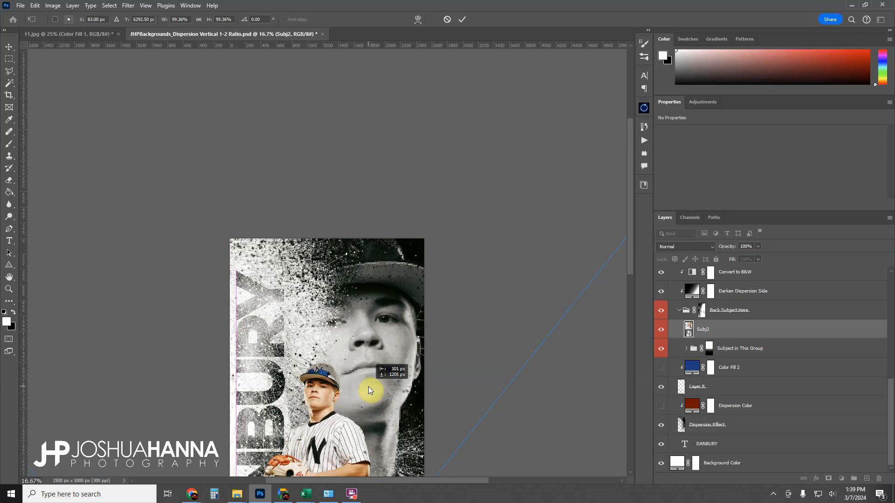
left_click_drag(557, 161, 385, 285)
left_click_drag(527, 200, 488, 206)
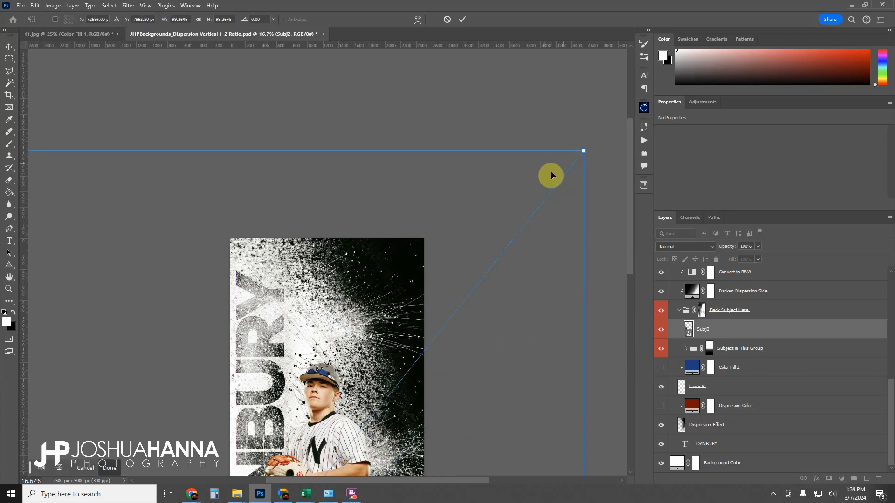
left_click_drag(585, 151, 523, 201)
left_click_drag(367, 380, 415, 316)
left_click(462, 19)
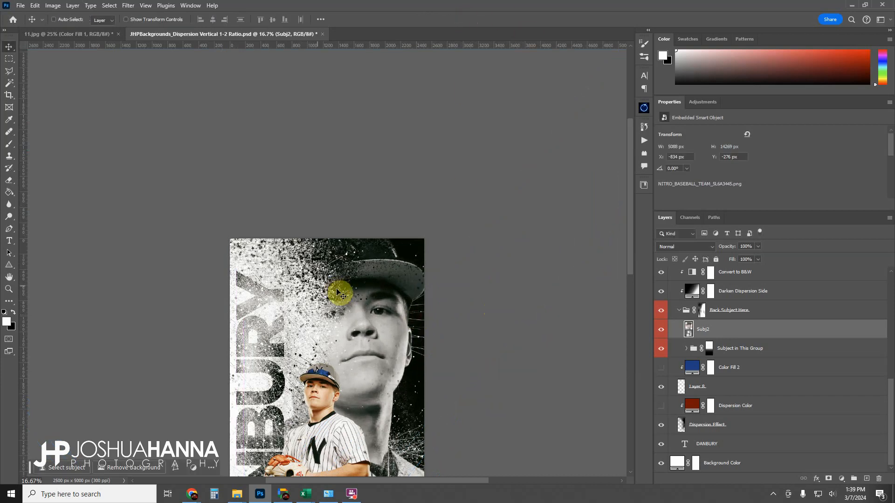
Move the Subj2 layer into the Subject in This Group folder above Subject Here.
left_click(8, 288)
right_click(301, 324)
left_click(326, 333)
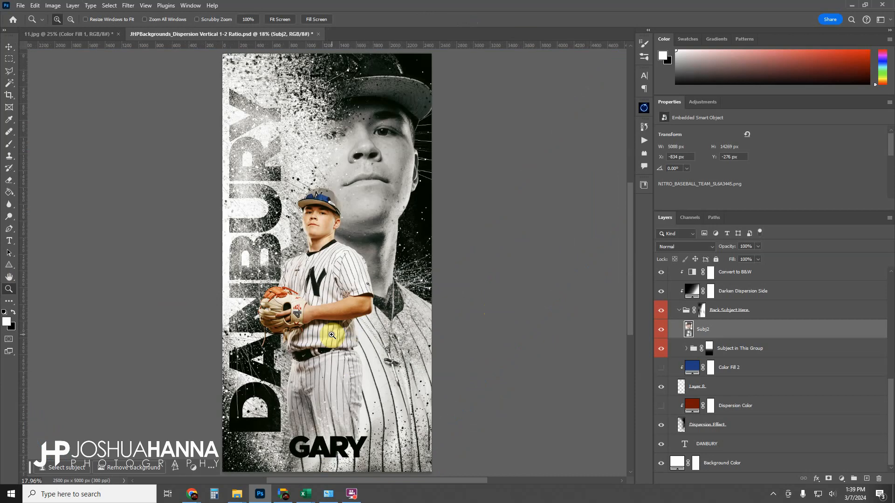
right_click(381, 248)
left_click(399, 288)
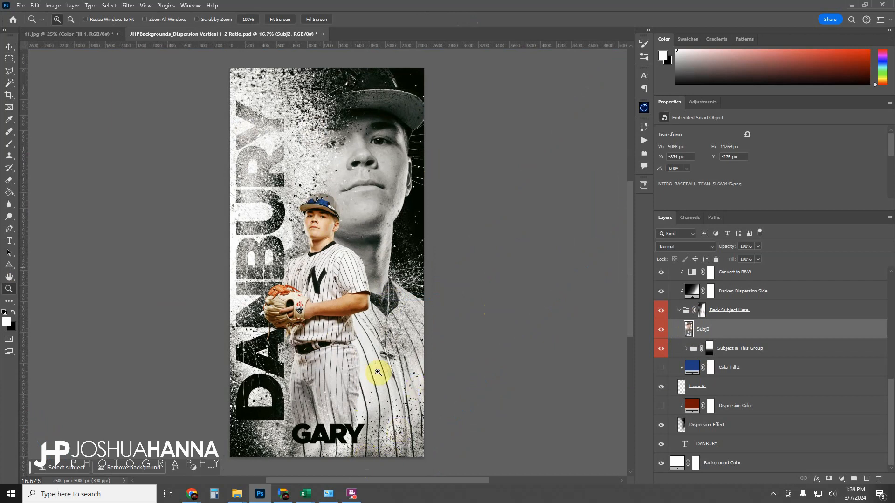
left_click(687, 349)
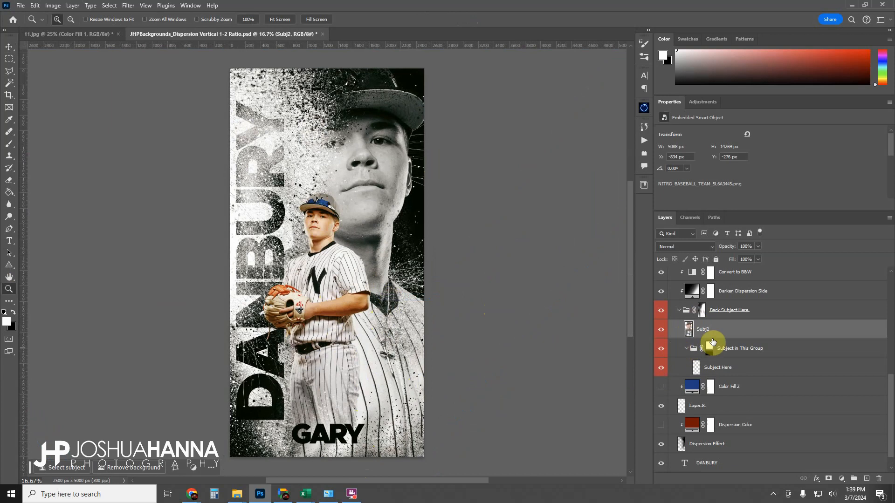
left_click_drag(701, 333, 740, 356)
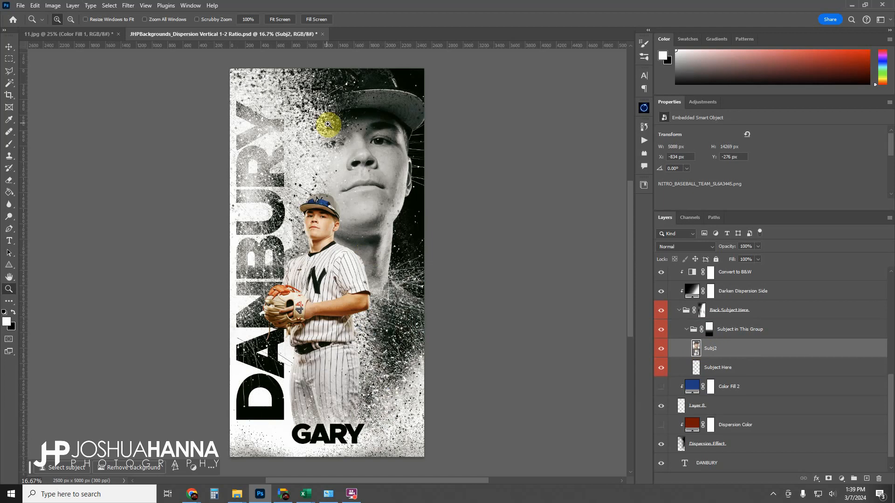
left_click(9, 46)
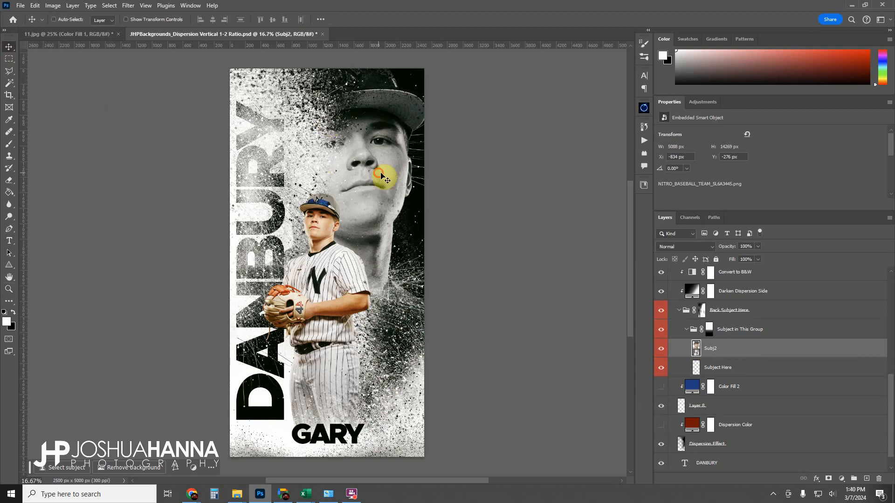
Nudge the back player slightly left on the canvas, then collapse the Subject in This Group and Back Subject Here folders.
left_click_drag(385, 178, 362, 179)
left_click_drag(354, 132, 357, 128)
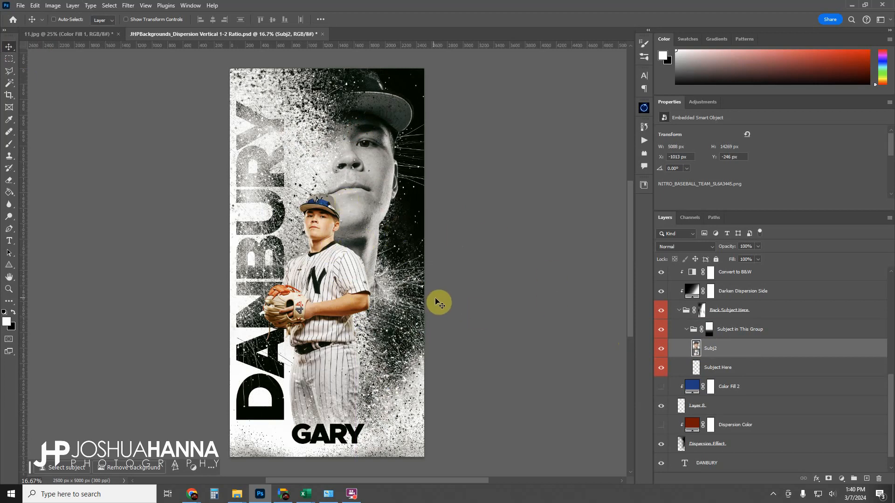
left_click(686, 330)
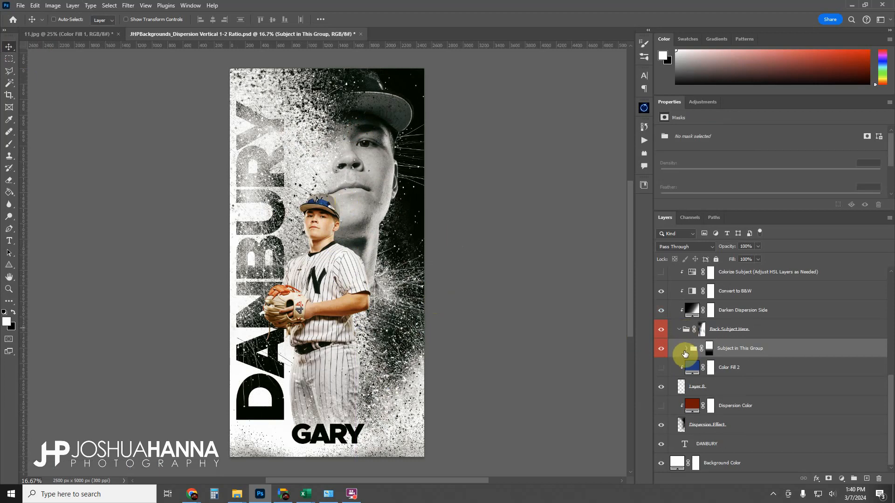
left_click(679, 329)
scroll(704, 344, "up", 1)
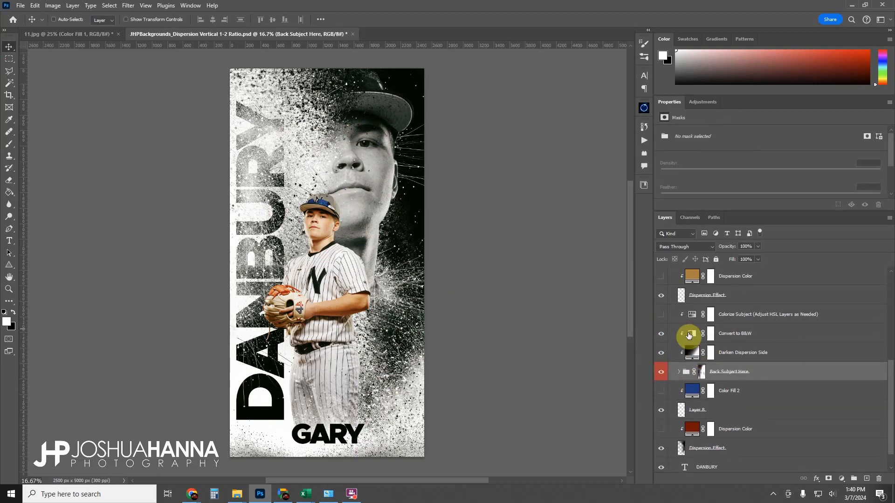
Turn on the Darken Dispersion Side layer, comparing the poster with it hidden and shown.
left_click(661, 334)
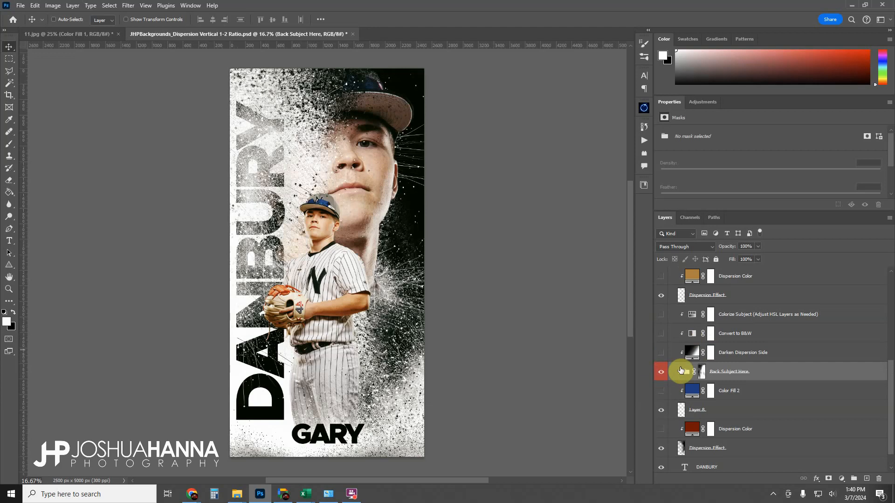
left_click(662, 373)
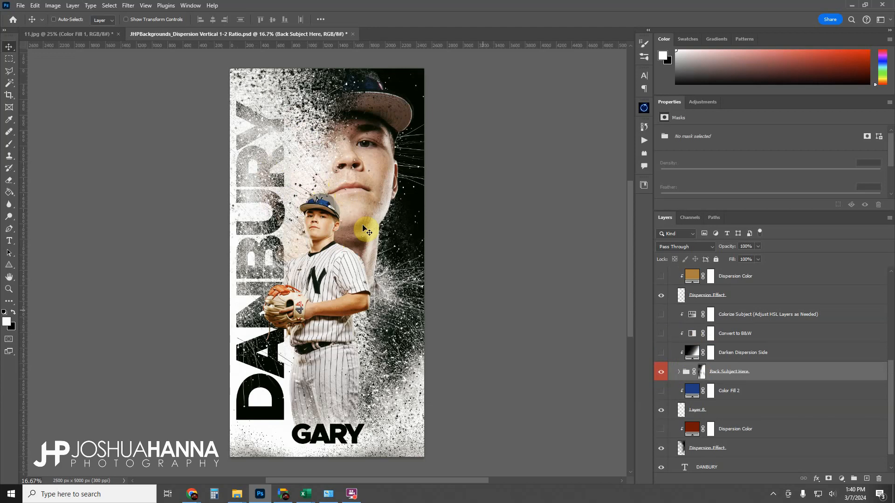
left_click(729, 355)
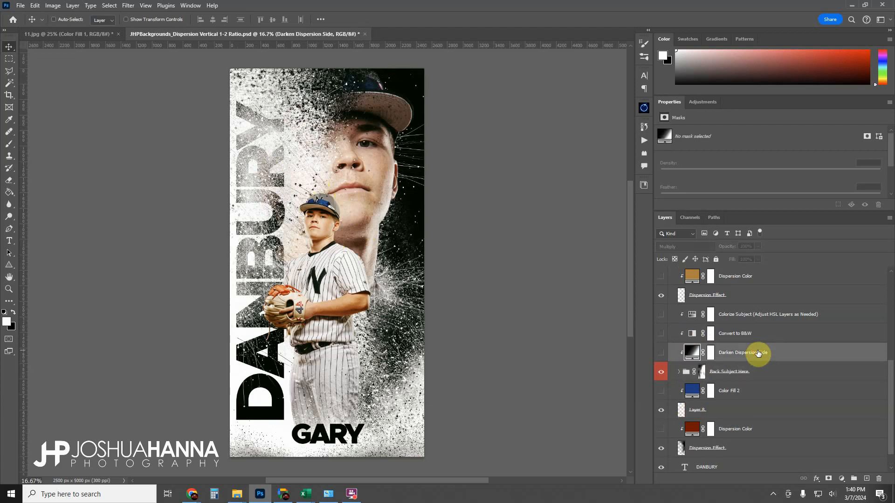
left_click(663, 355)
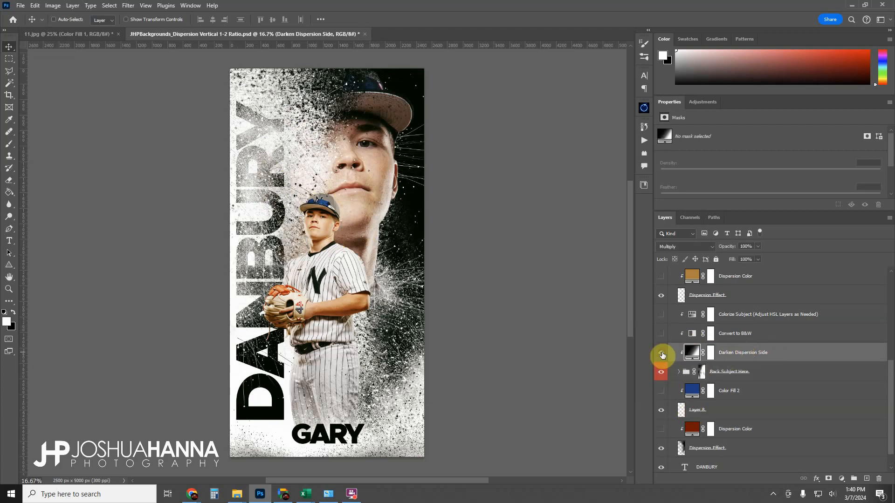
left_click(662, 355)
left_click(662, 355)
left_click(662, 356)
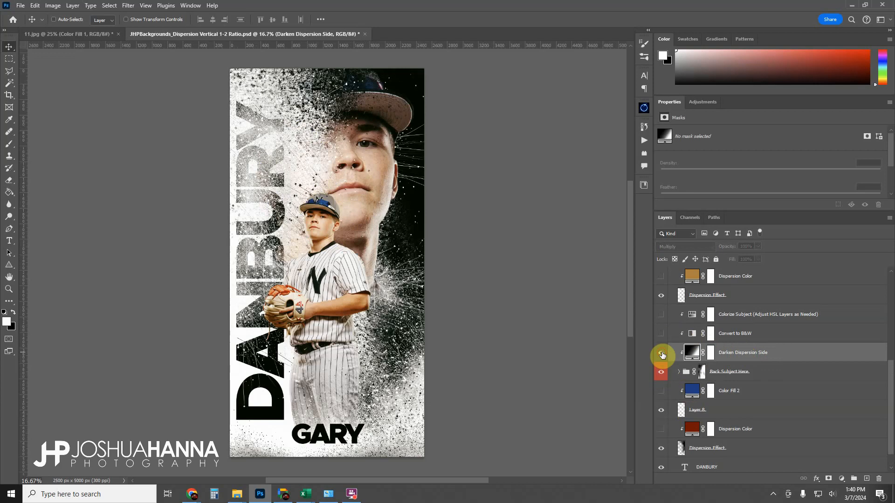
left_click(662, 355)
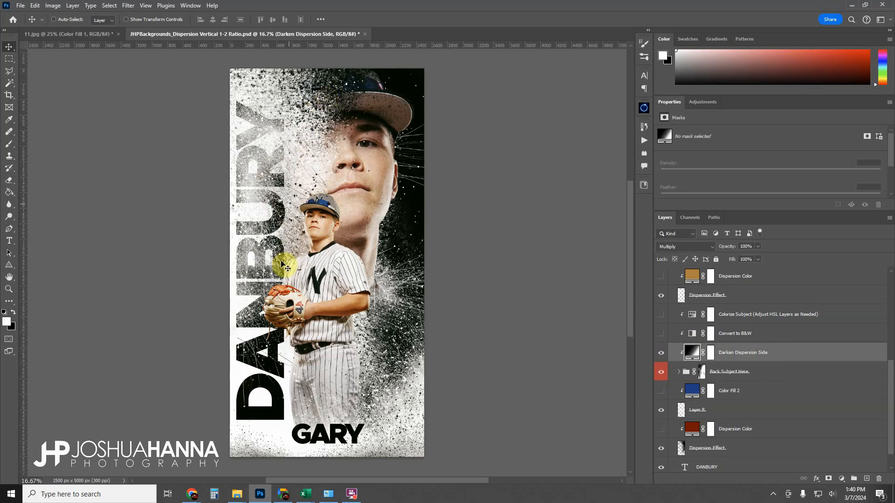
left_click(662, 357)
left_click(663, 357)
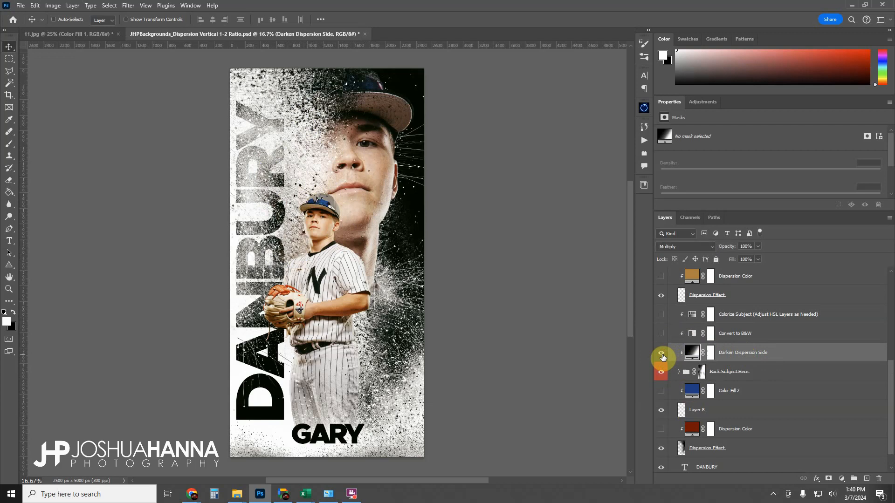
Compare the poster with the Convert to B&W layer hidden and shown, leaving it visible.
left_click(763, 333)
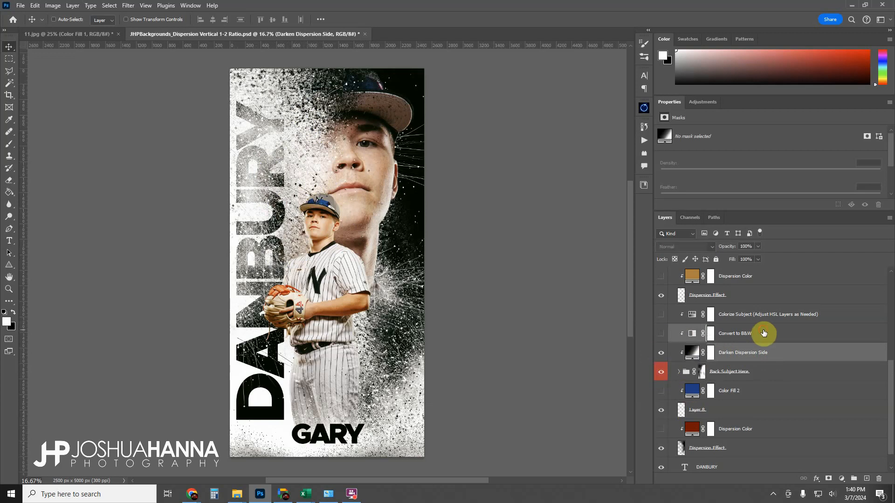
left_click(659, 334)
left_click(658, 336)
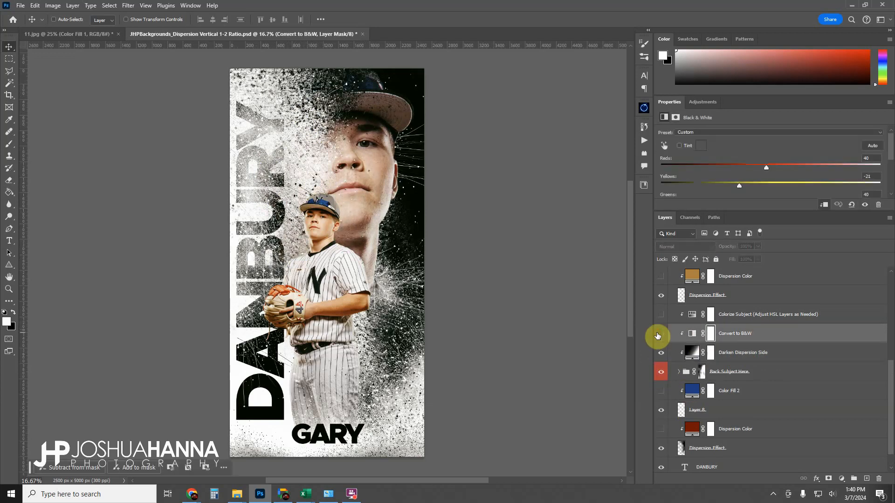
left_click(658, 336)
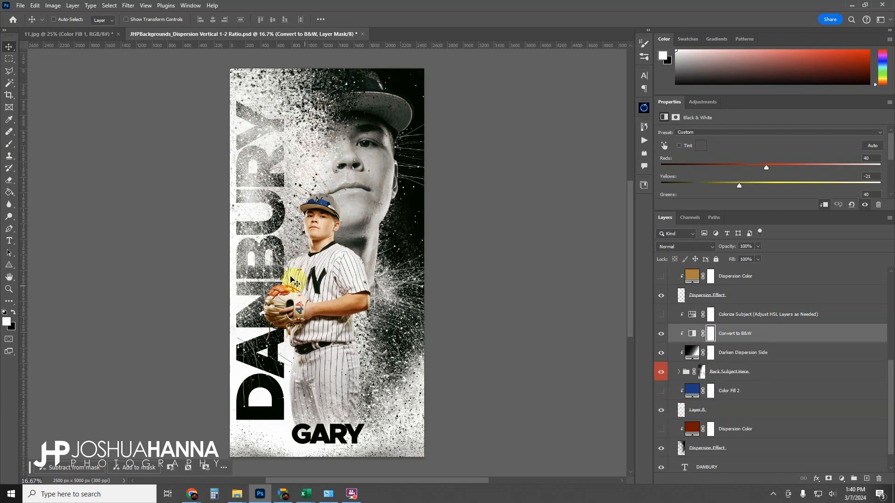
left_click(663, 337)
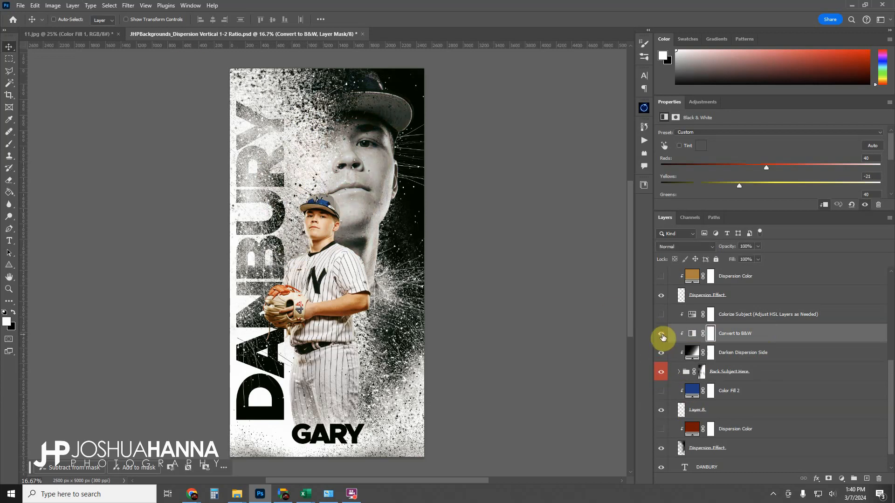
Turn on the Colorize Subject (Adjust HSL Layers as Needed) layer to tint the back player.
left_click(768, 315)
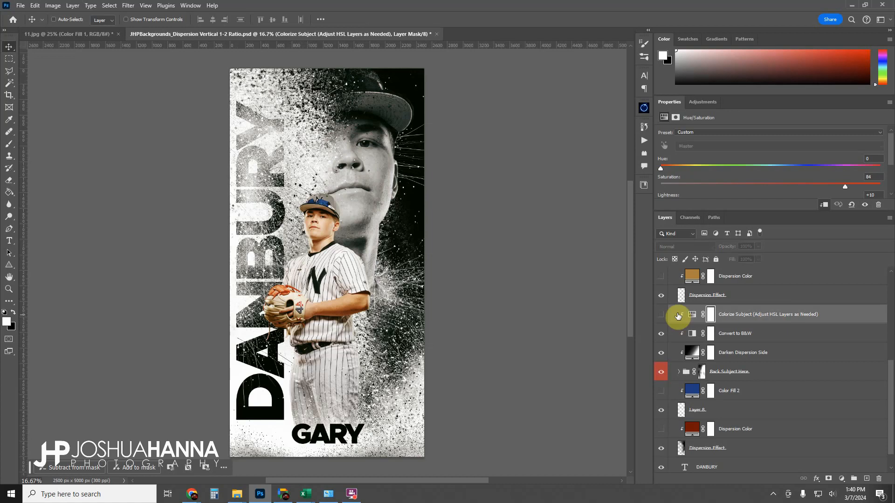
left_click(663, 315)
left_click(662, 316)
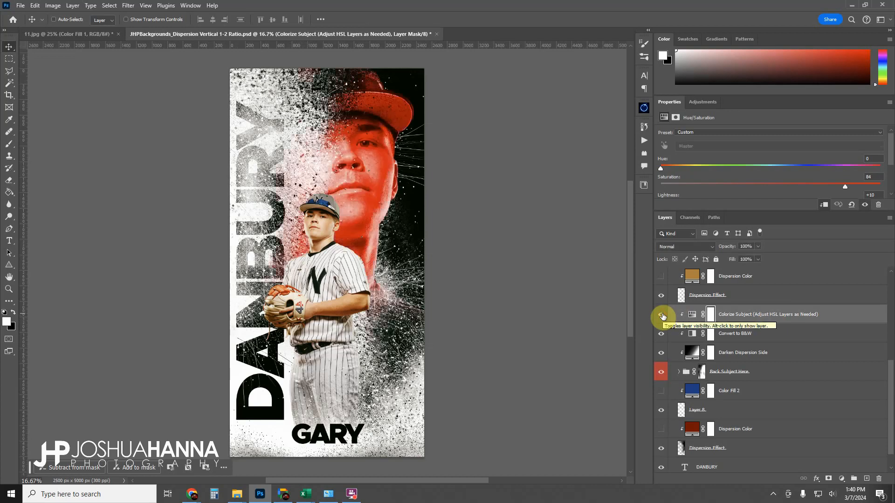
left_click(662, 317)
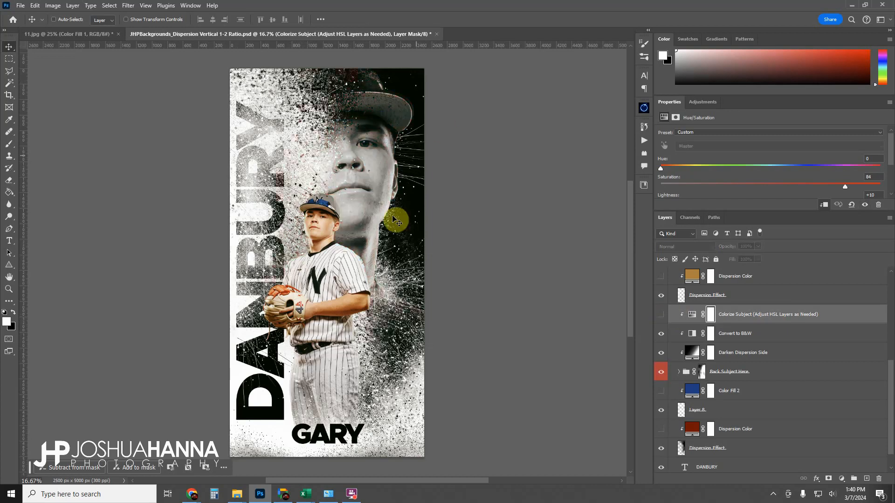
left_click(661, 317)
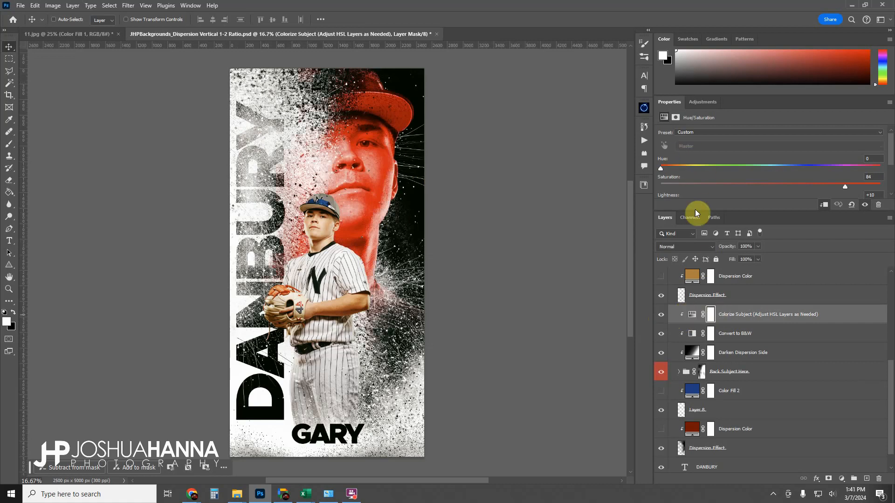
Adjust the Colorize Subject hue/saturation to hue 0, saturation 78 and lightness -33.
left_click_drag(726, 211, 722, 245)
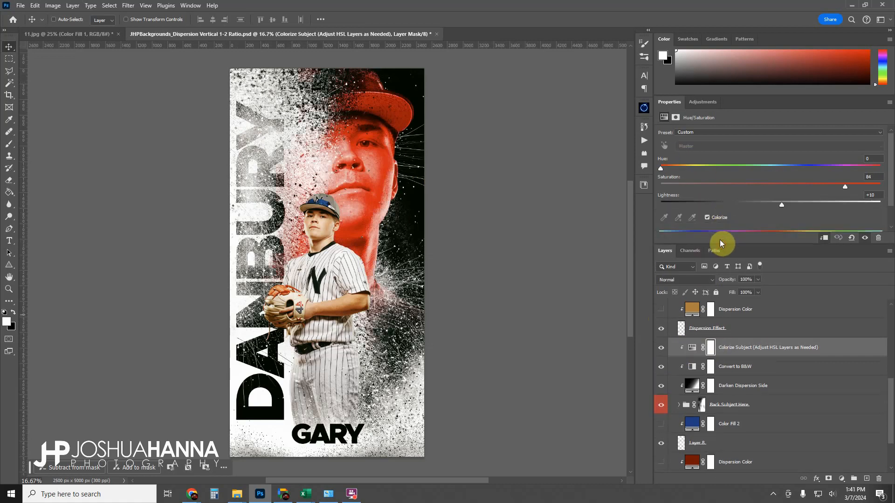
left_click(692, 349)
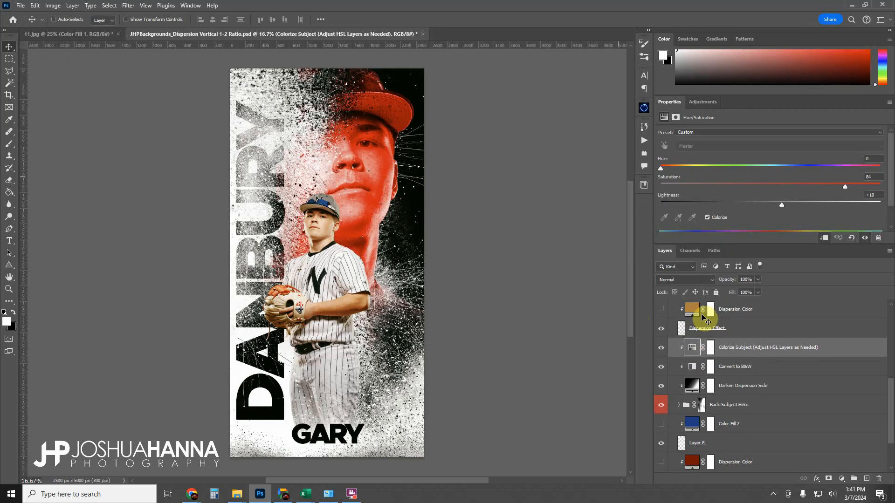
left_click_drag(661, 169, 784, 174)
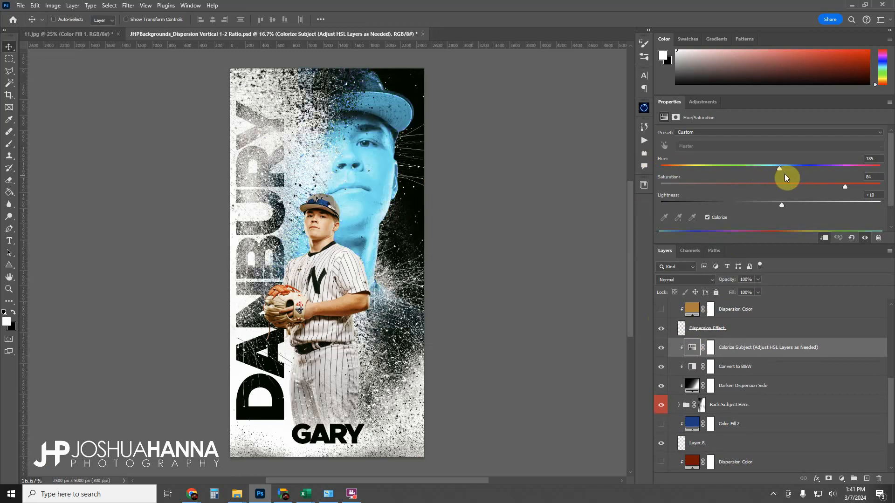
left_click_drag(698, 183, 655, 183)
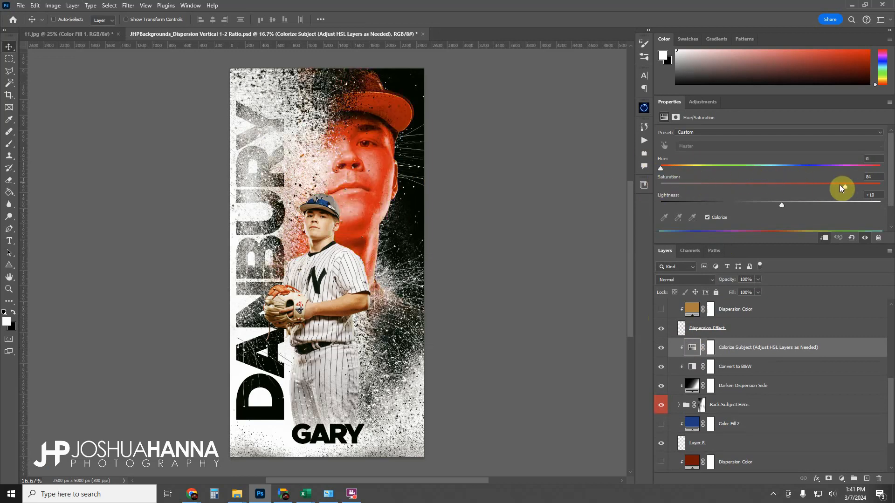
left_click_drag(840, 184, 735, 218)
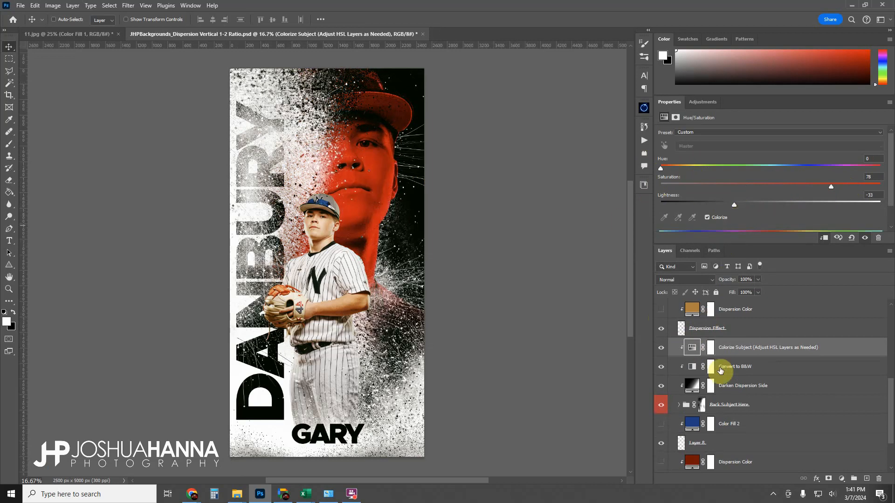
Turn on the lower Dispersion Color fill layer above Dispersion Effect.
scroll(718, 364, "down", 1)
scroll(718, 358, "down", 4)
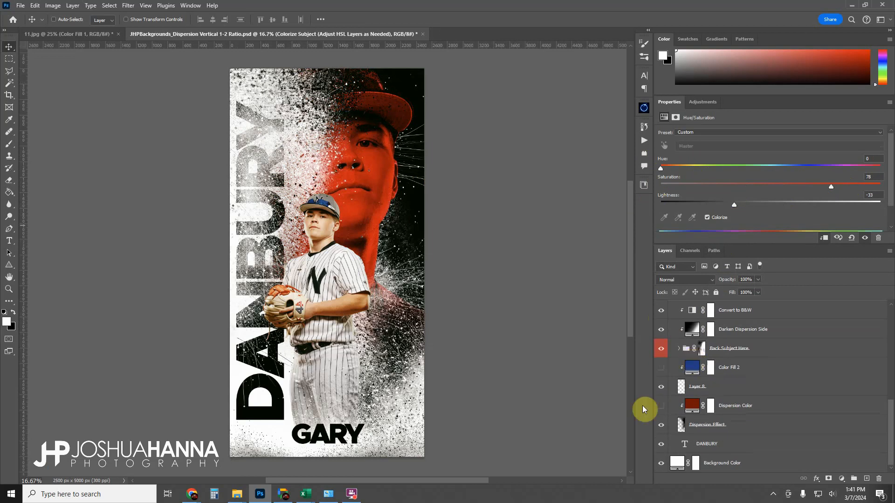
left_click(714, 422)
left_click(660, 409)
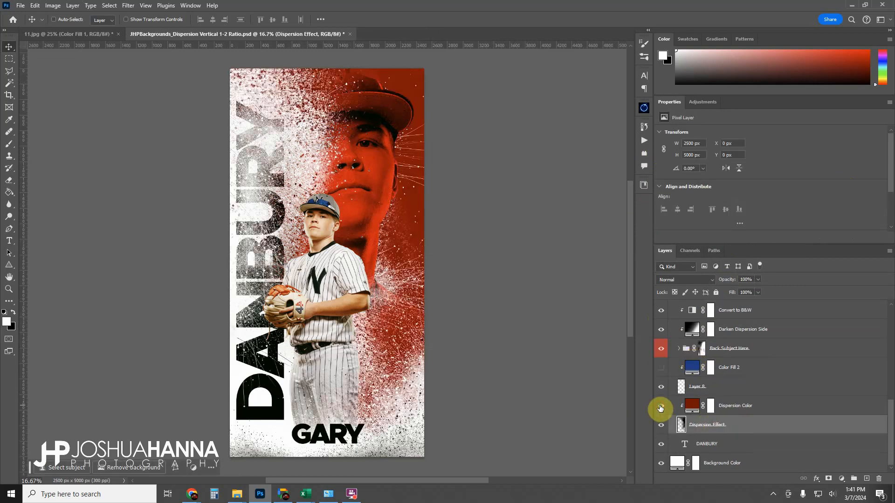
Recolor the Dispersion Color fill to a00202 by sampling red tones from the back player's face.
double_click(692, 408)
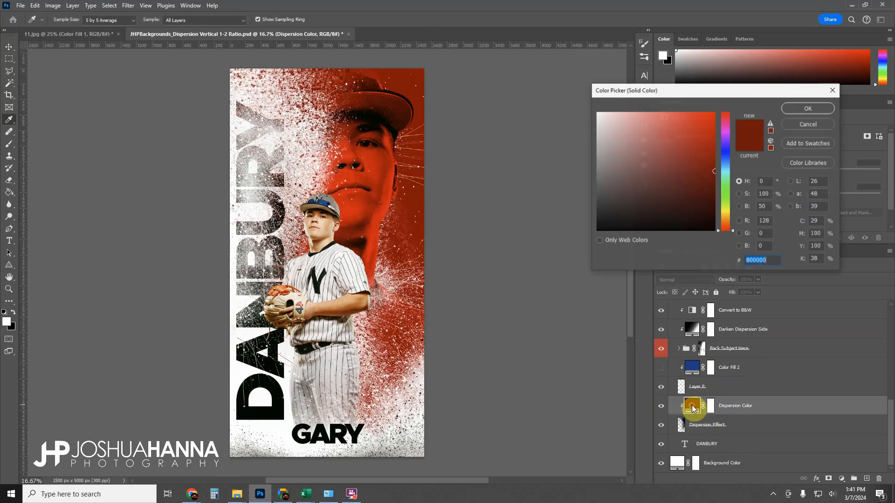
left_click(375, 159)
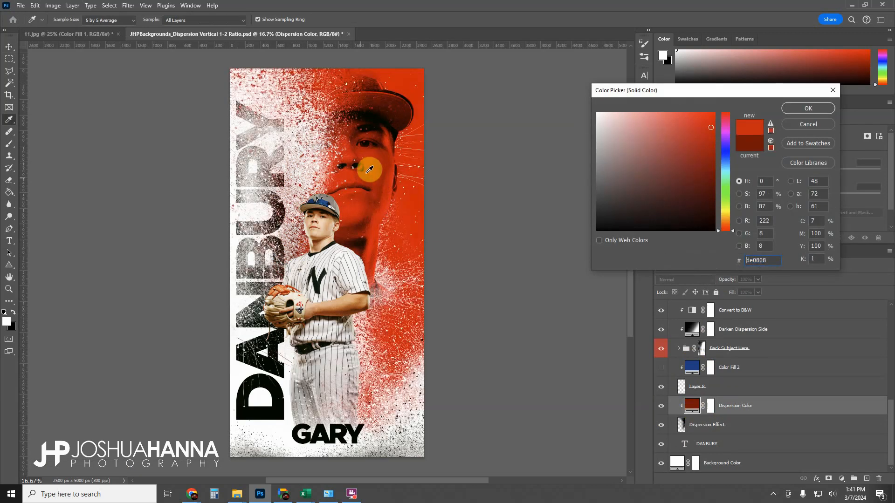
left_click(709, 121)
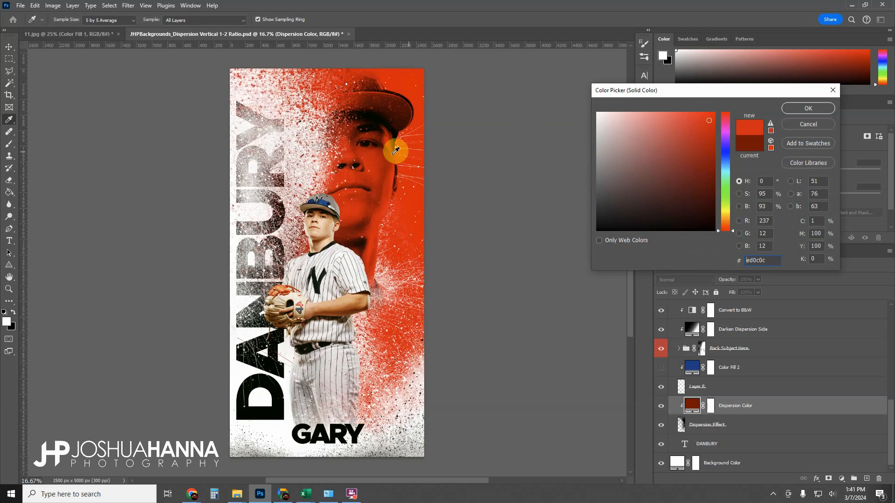
left_click(389, 154)
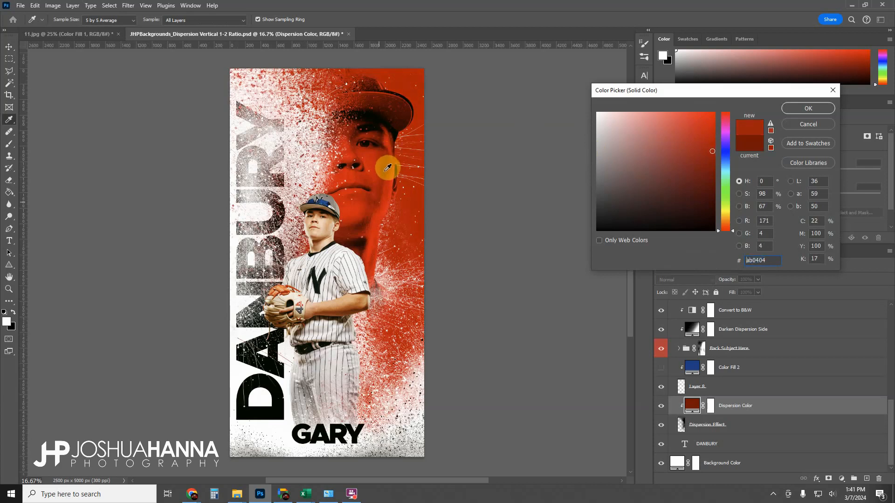
left_click(367, 224)
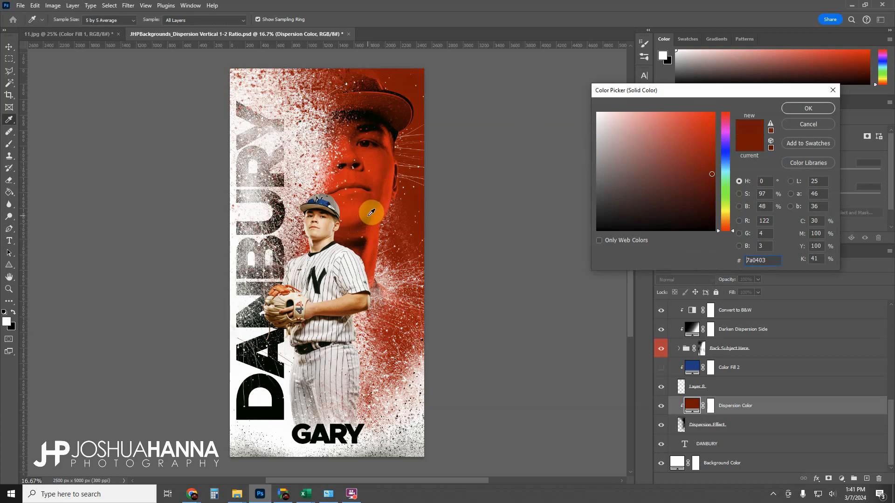
left_click(372, 213)
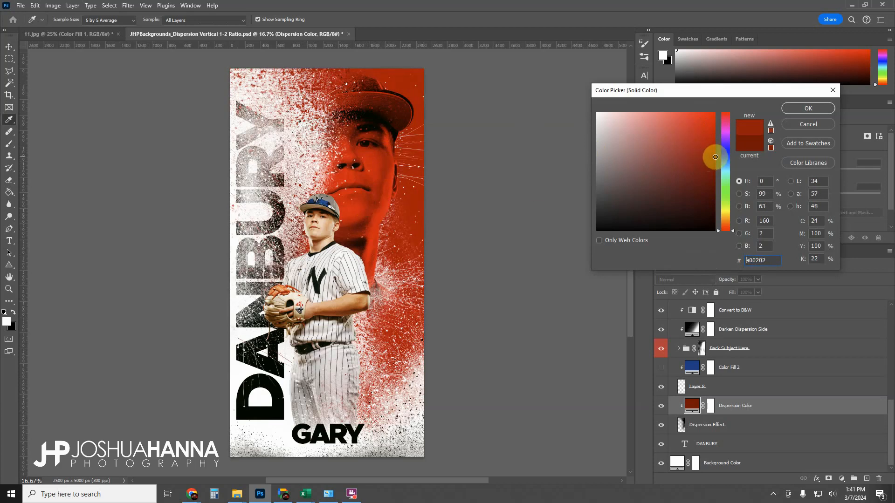
left_click(808, 109)
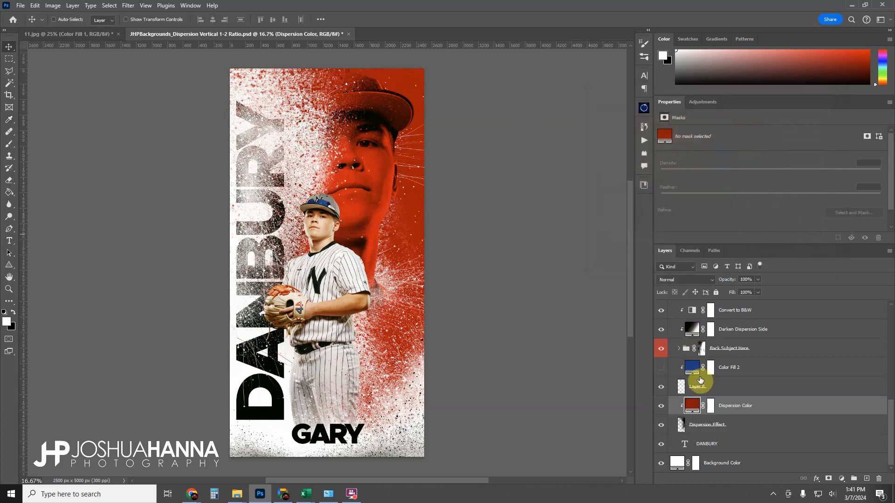
Set the Colorize Subject layer's lightness to -25 after comparing it hidden and shown.
scroll(699, 410, "up", 3)
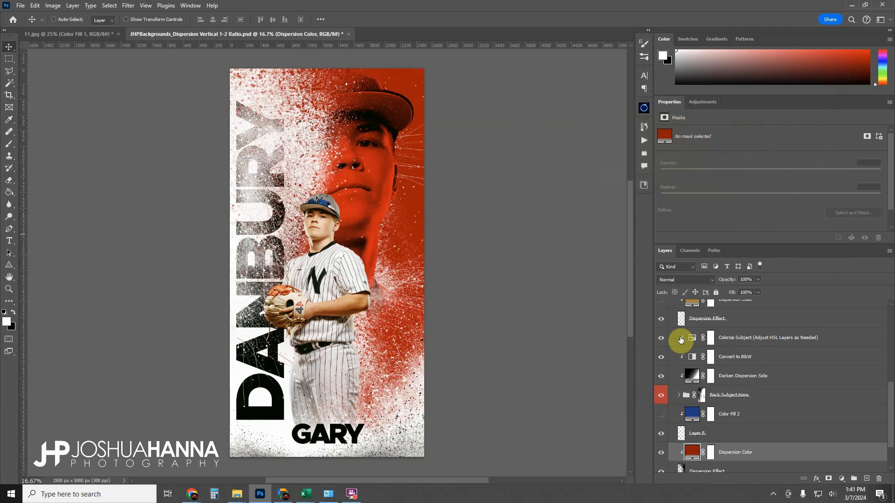
left_click(661, 338)
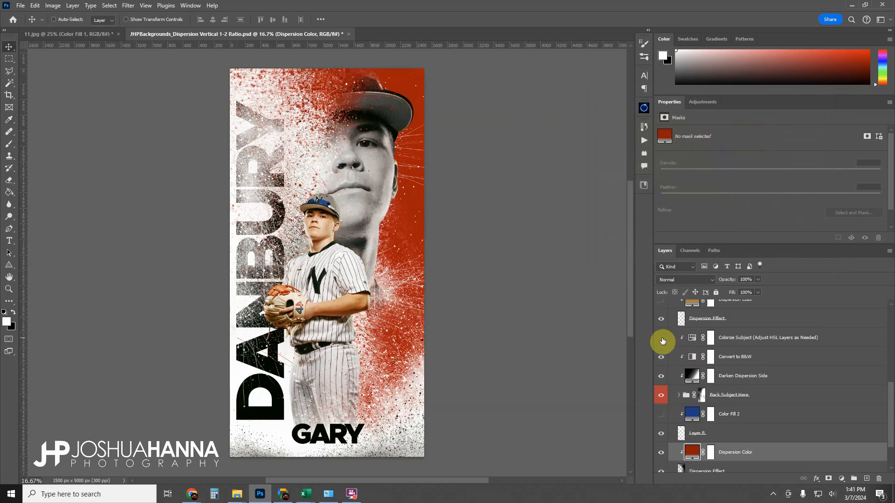
left_click(662, 339)
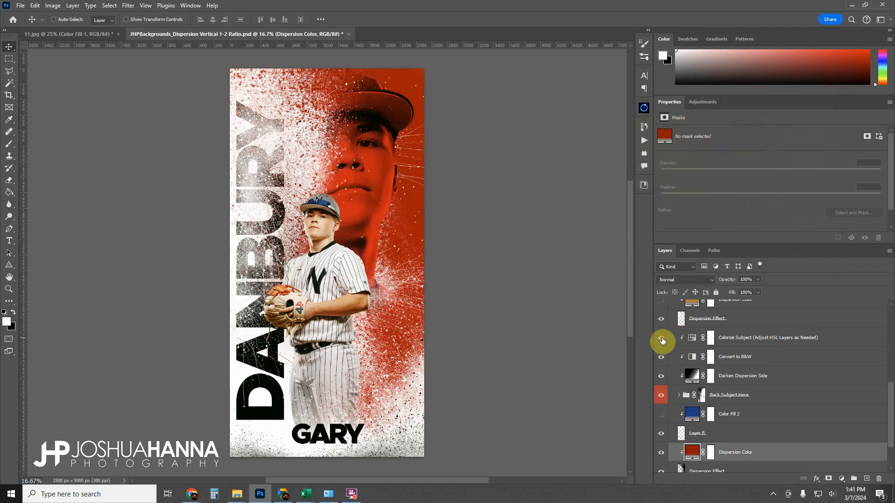
left_click(692, 339)
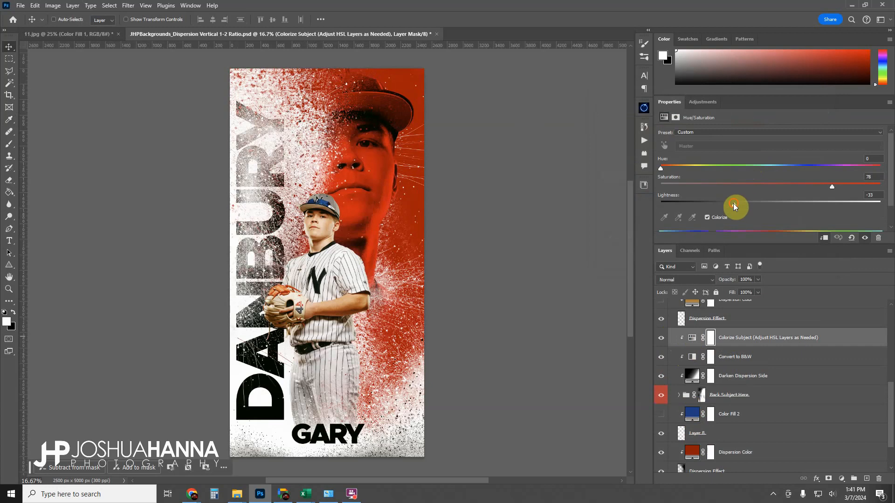
left_click_drag(734, 203, 796, 216)
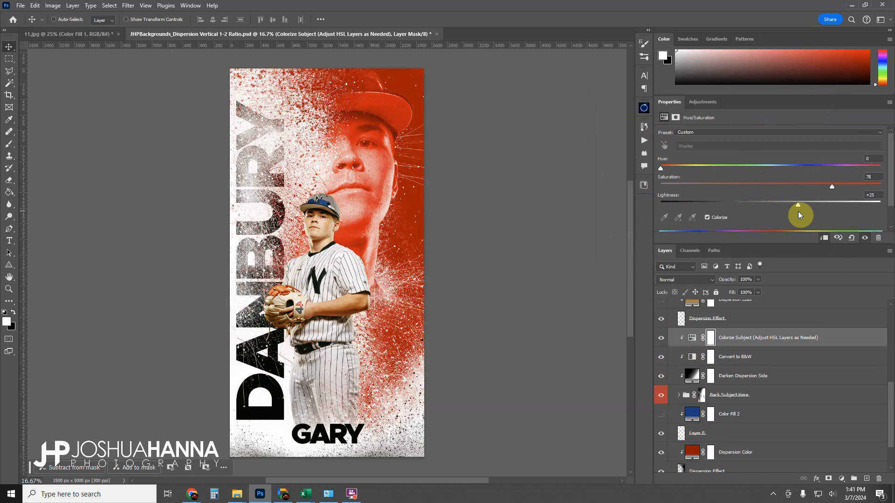
left_click_drag(798, 211, 742, 228)
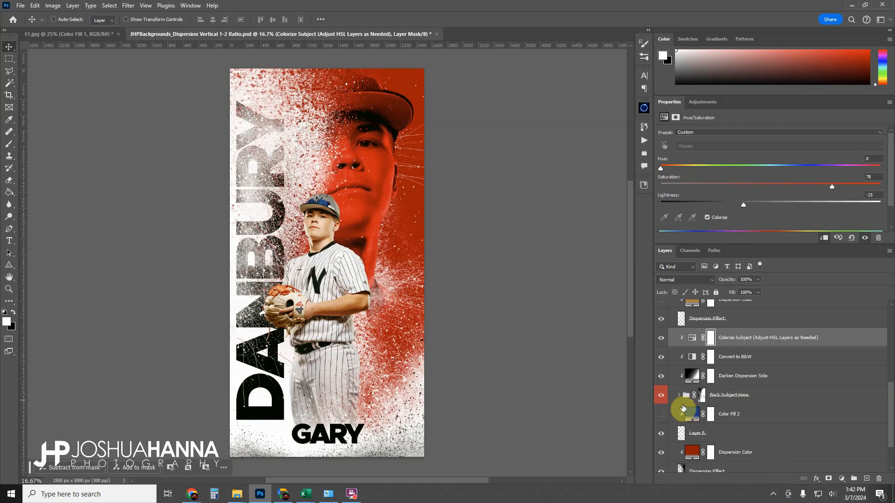
Try to recolor the Background Color fill layer by sampling a red tone from the image.
scroll(683, 409, "down", 2)
left_click(677, 461)
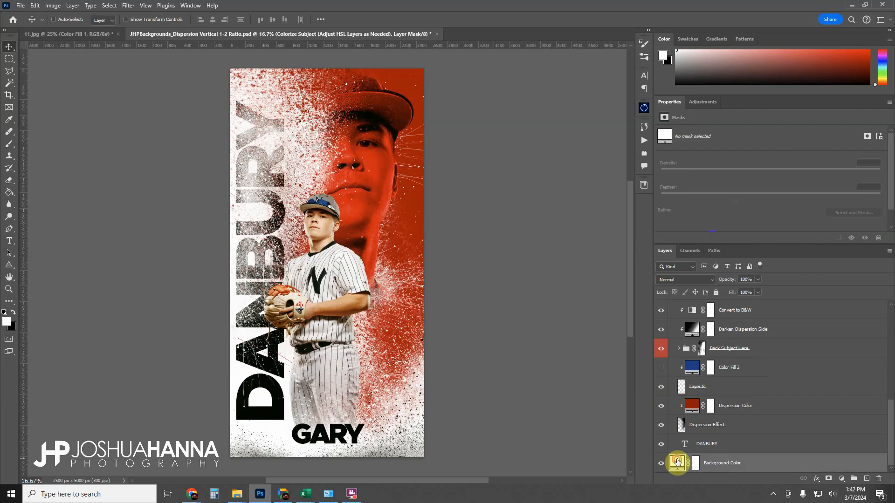
double_click(678, 462)
mouse_move(619, 200)
left_mouse_down()
mouse_move(584, 243)
mouse_move(595, 164)
mouse_move(723, 152)
mouse_move(714, 154)
mouse_move(728, 126)
mouse_move(733, 177)
mouse_move(733, 127)
left_mouse_up()
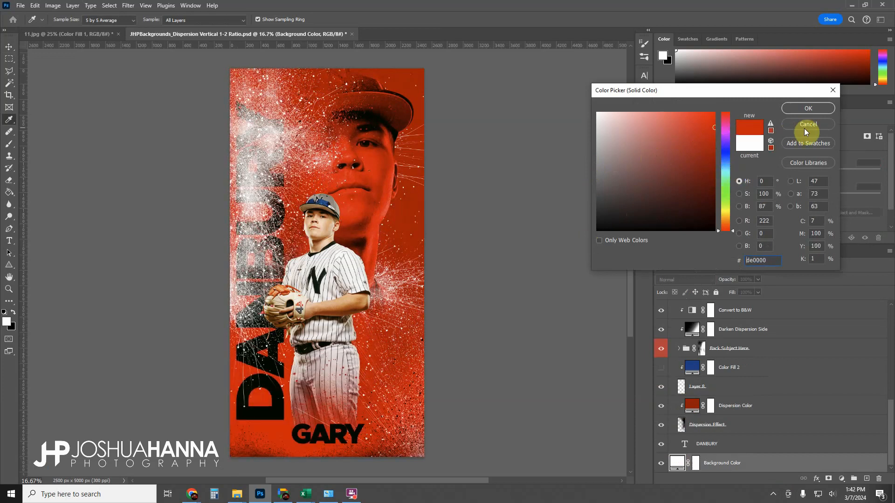
left_click(808, 125)
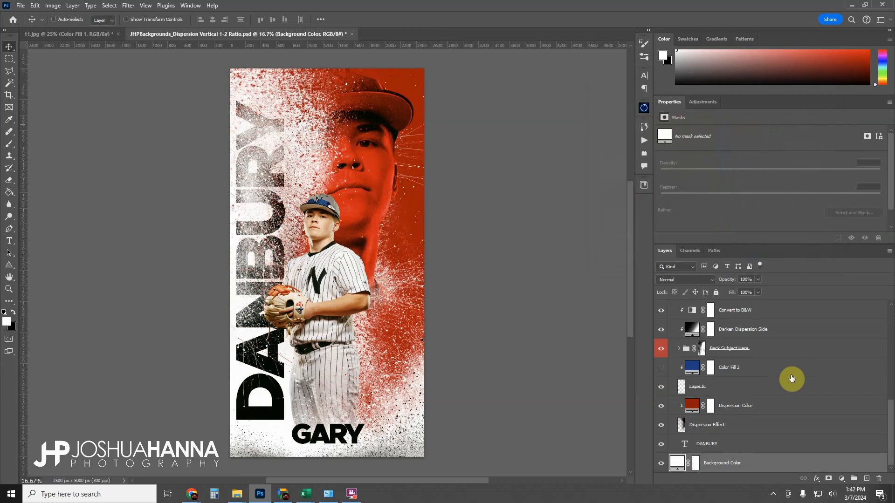
scroll(678, 401, "up", 2)
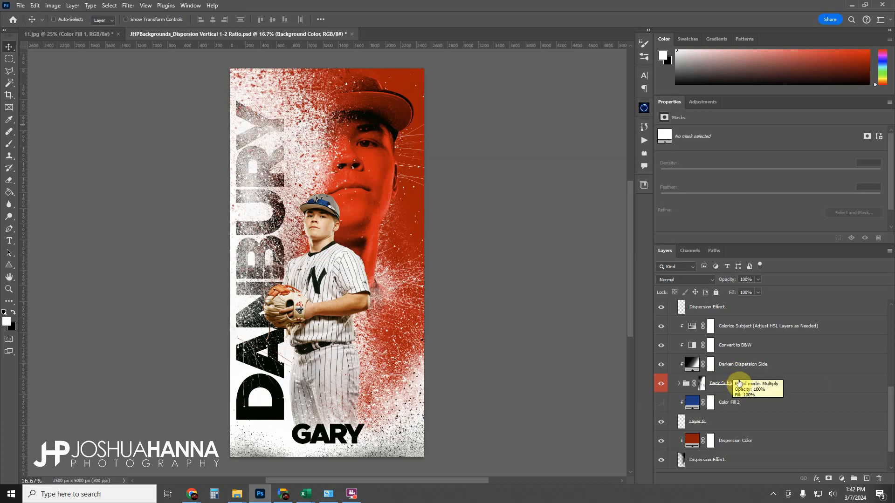
scroll(695, 368, "up", 5)
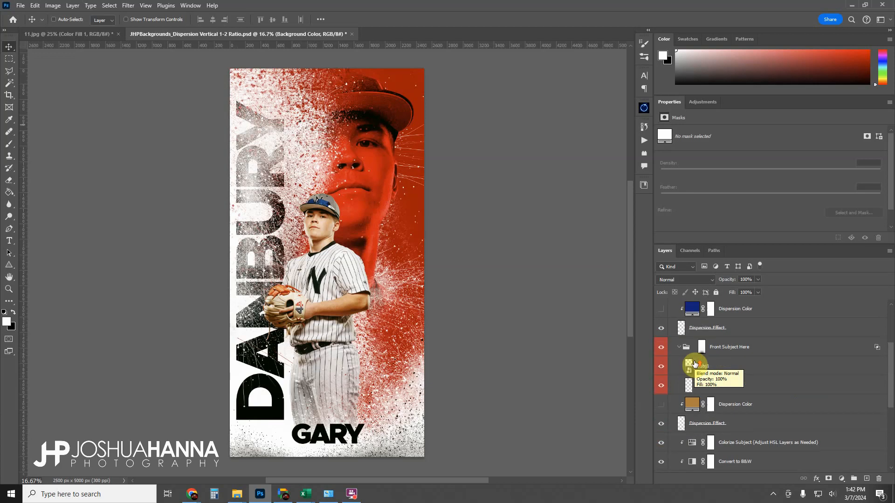
scroll(694, 365, "up", 5)
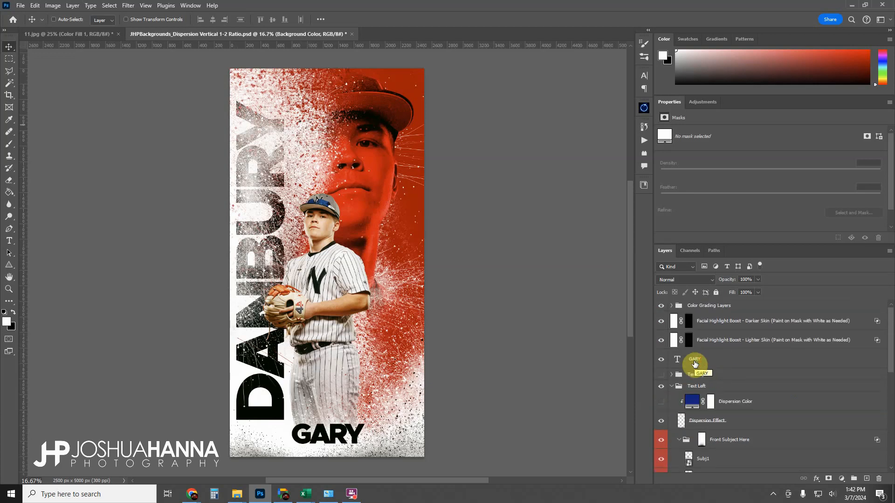